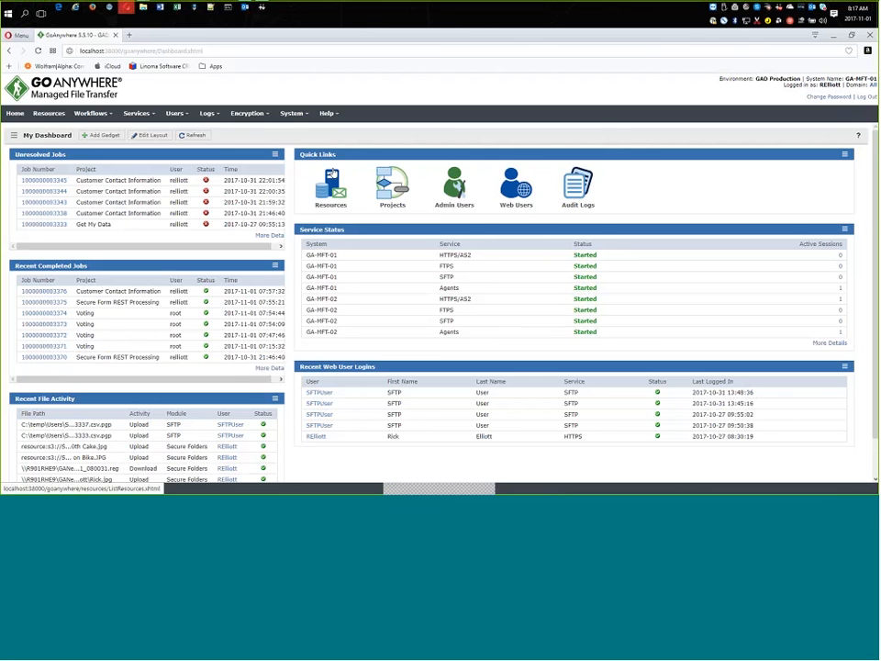
Open the Demo.Voting form in the Secure Forms manager.
left_click(142, 115)
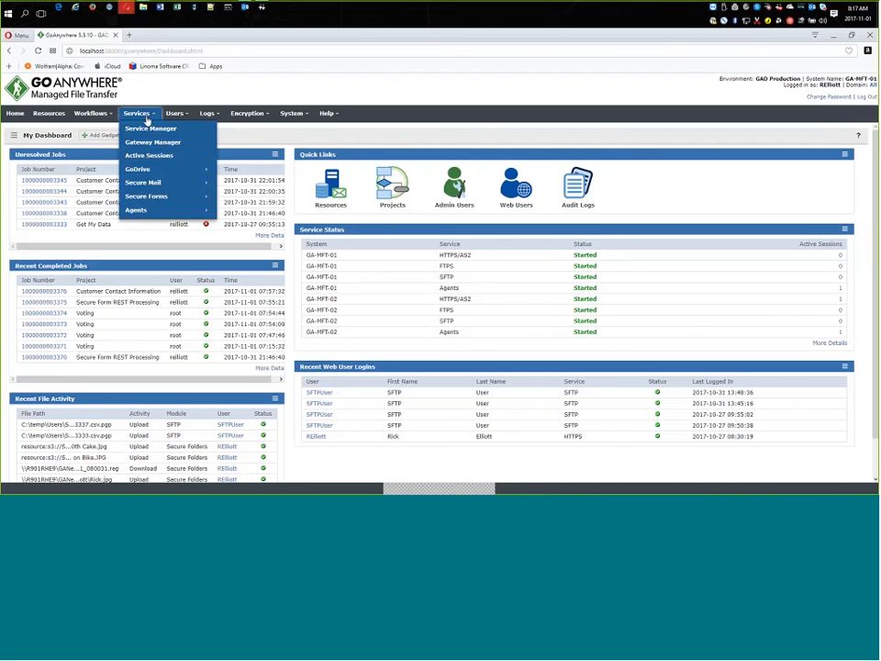
mouse_move(147, 198)
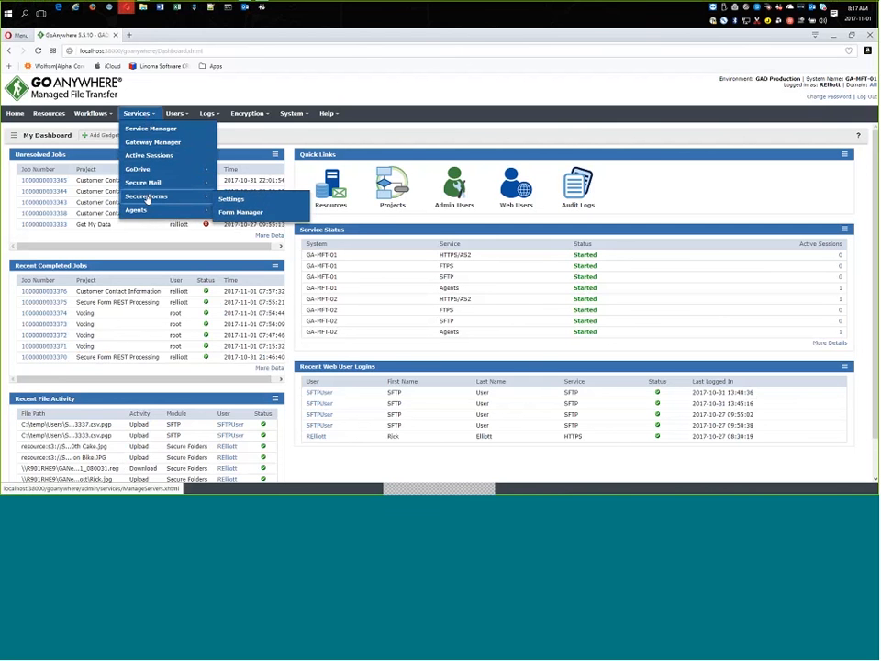
left_click(237, 214)
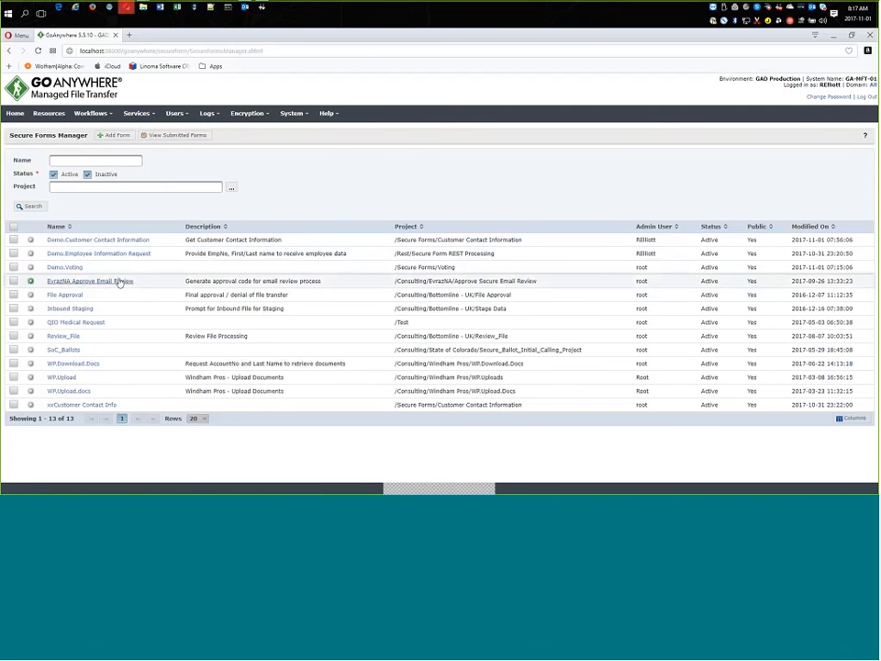
left_click(64, 268)
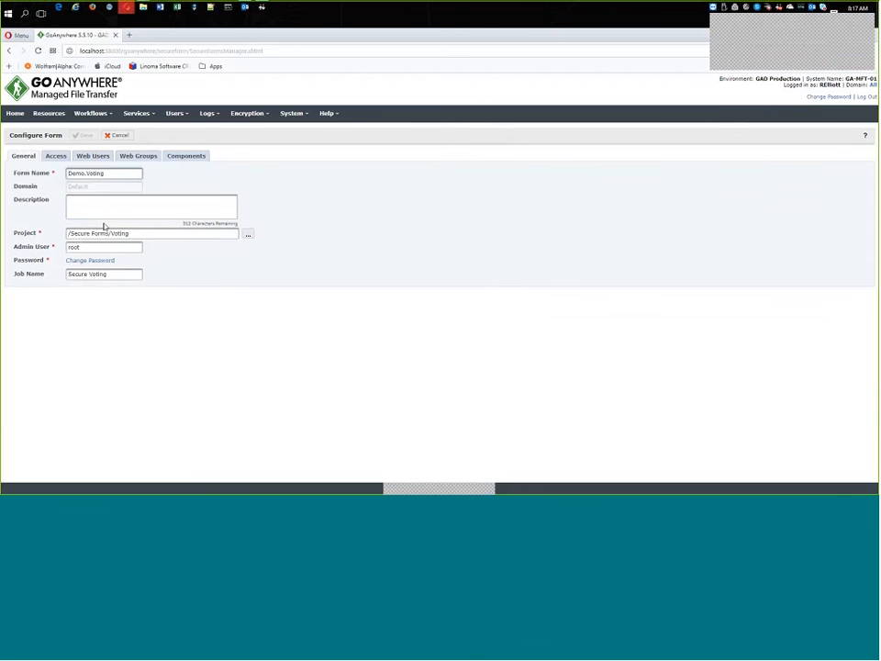
Review the form's project path, its vote dropdown and e-mail components, and its access URI settings.
left_click(140, 233)
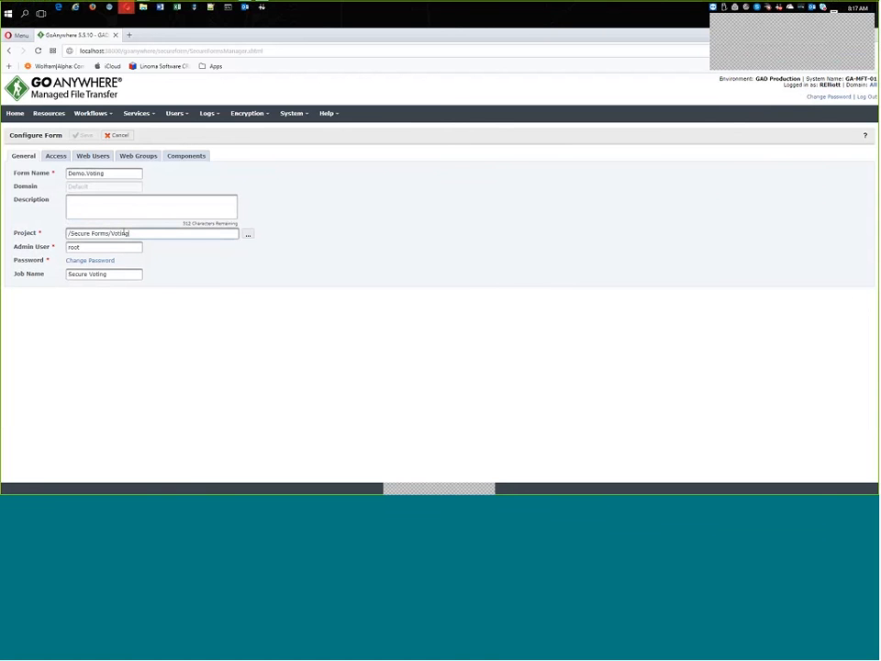
triple_click(125, 233)
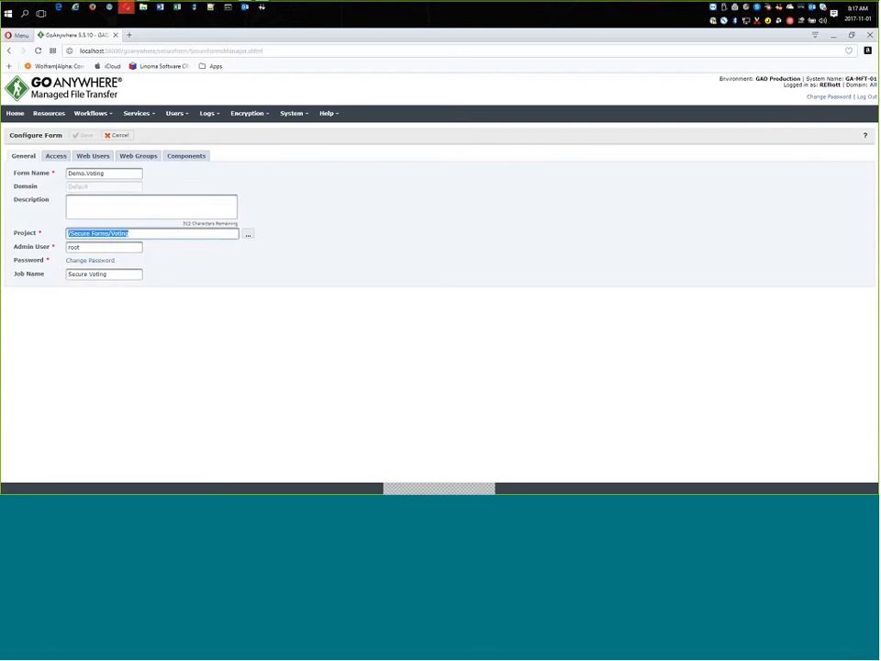
double_click(121, 233)
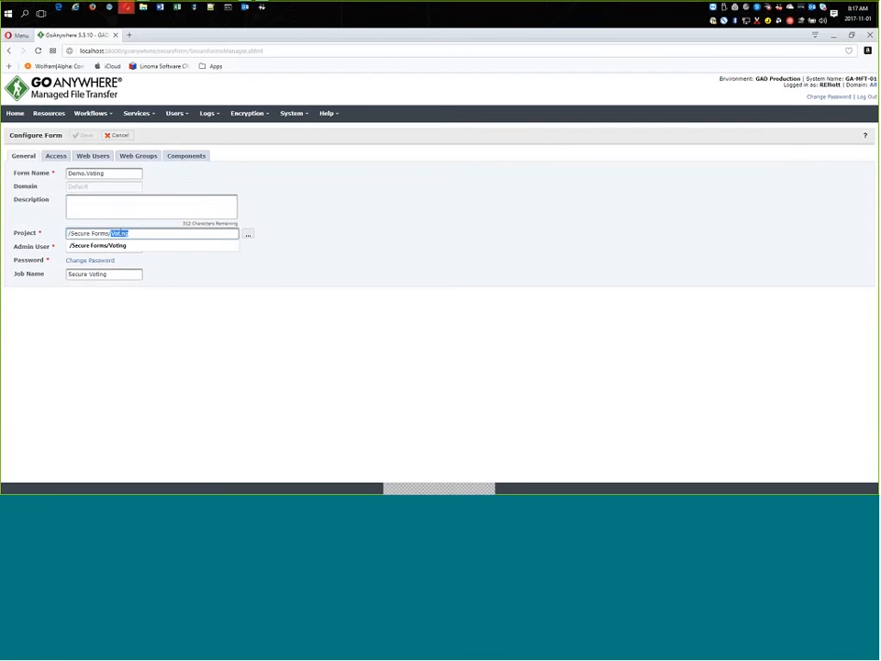
left_click(184, 173)
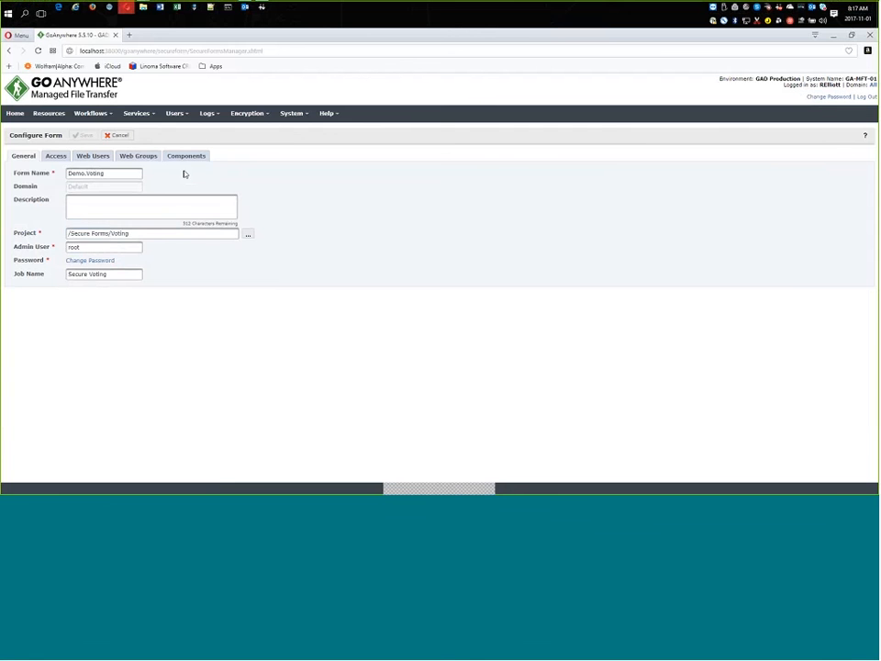
left_click(187, 156)
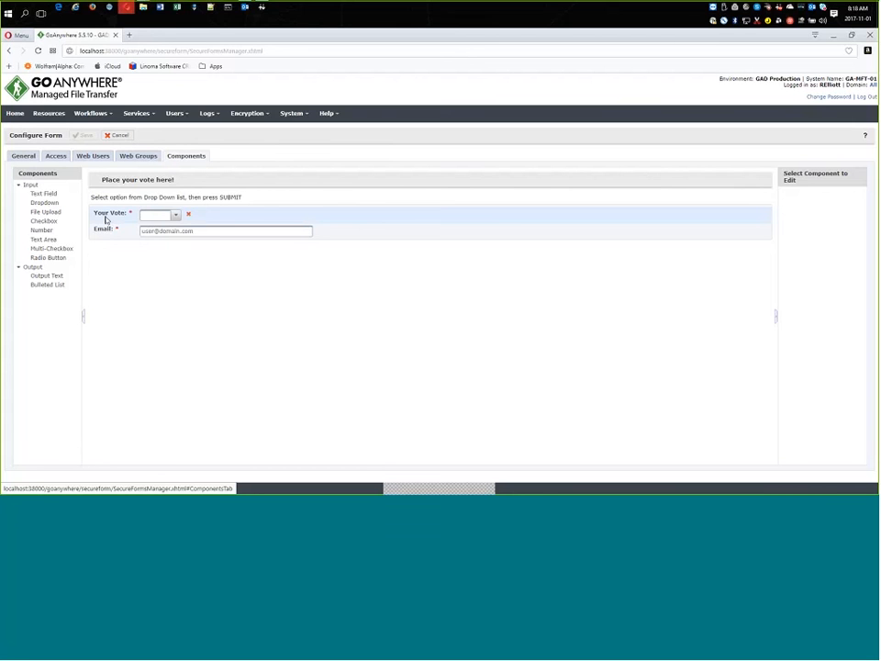
left_click(195, 220)
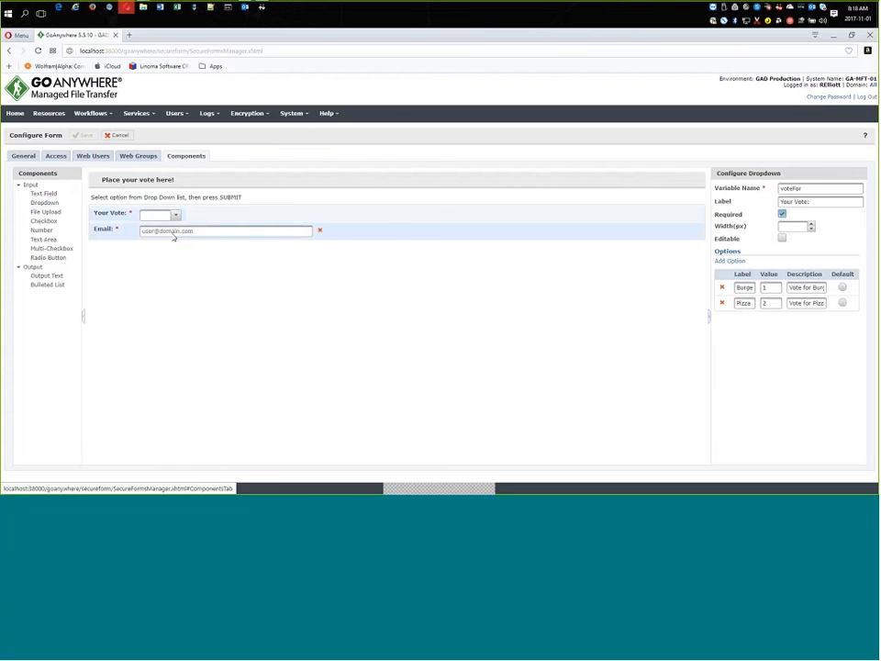
left_click(238, 236)
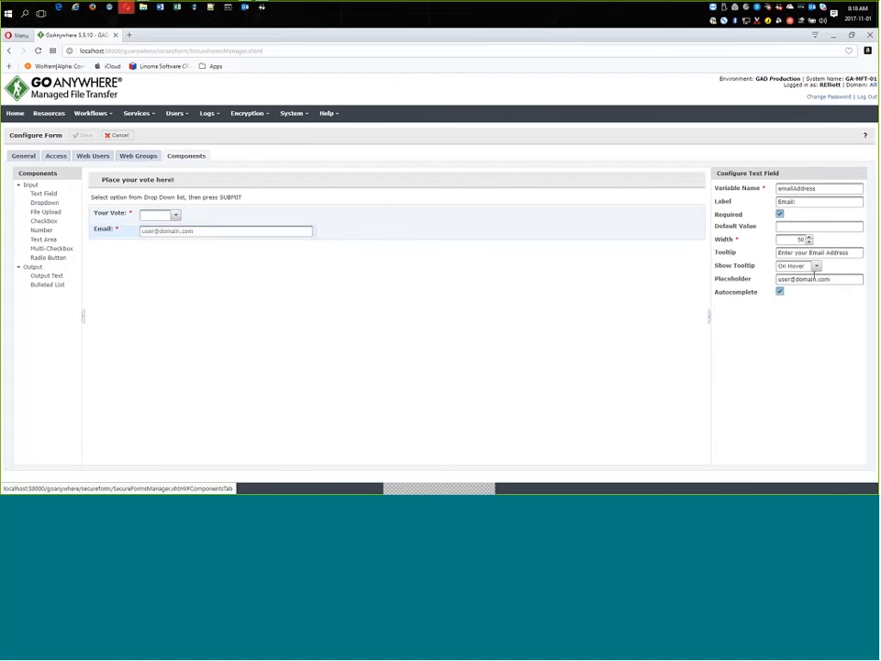
left_click_drag(830, 279, 376, 291)
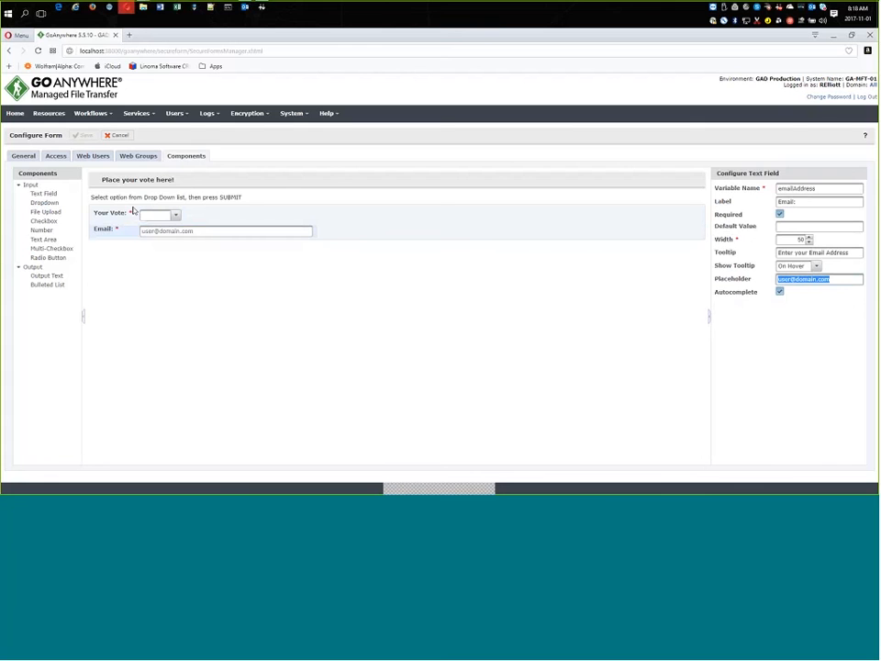
left_click(56, 156)
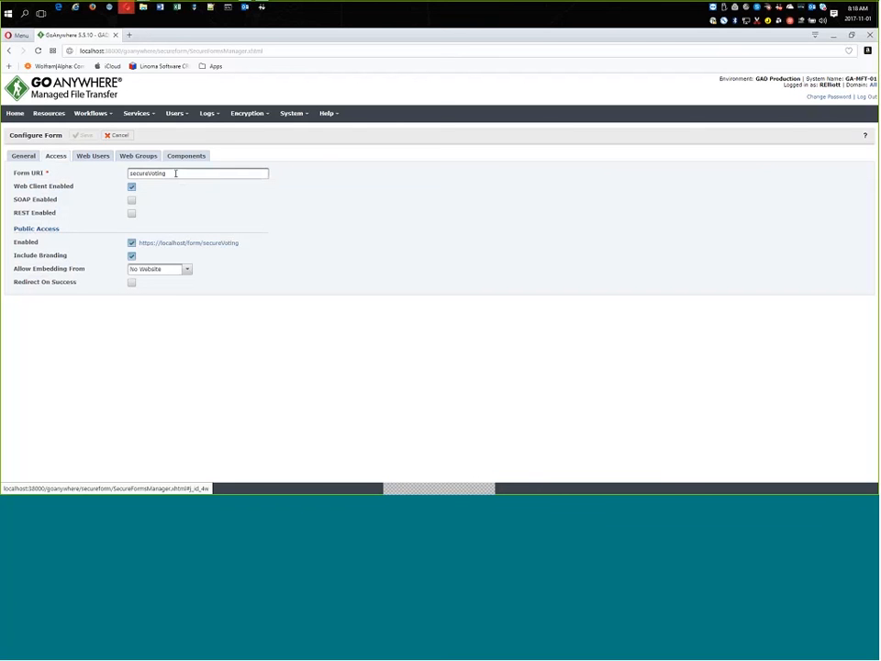
left_click_drag(175, 174, 88, 180)
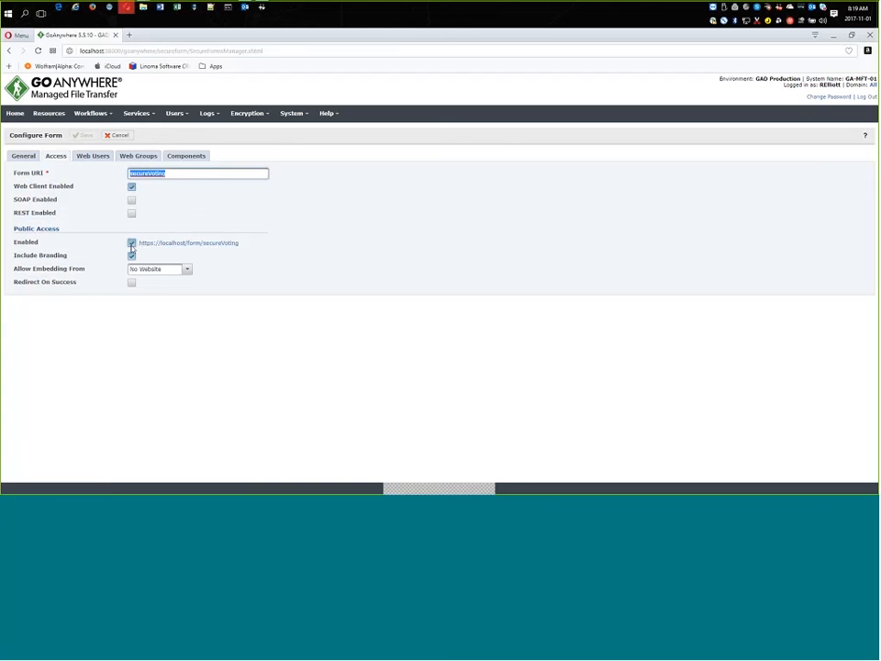
Add the signed-in admin's web user account to the form's selected web user members.
left_click(96, 157)
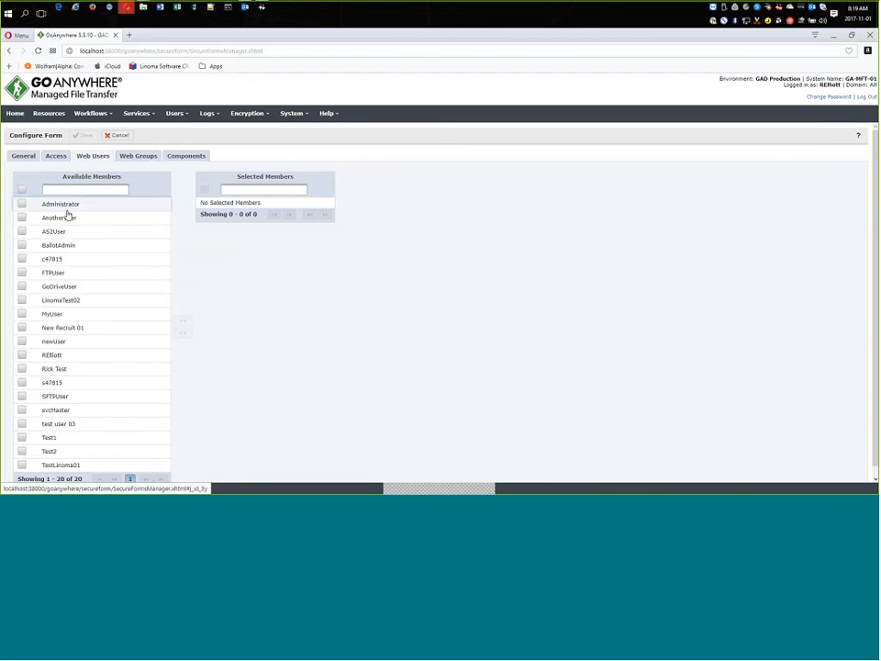
left_click(22, 354)
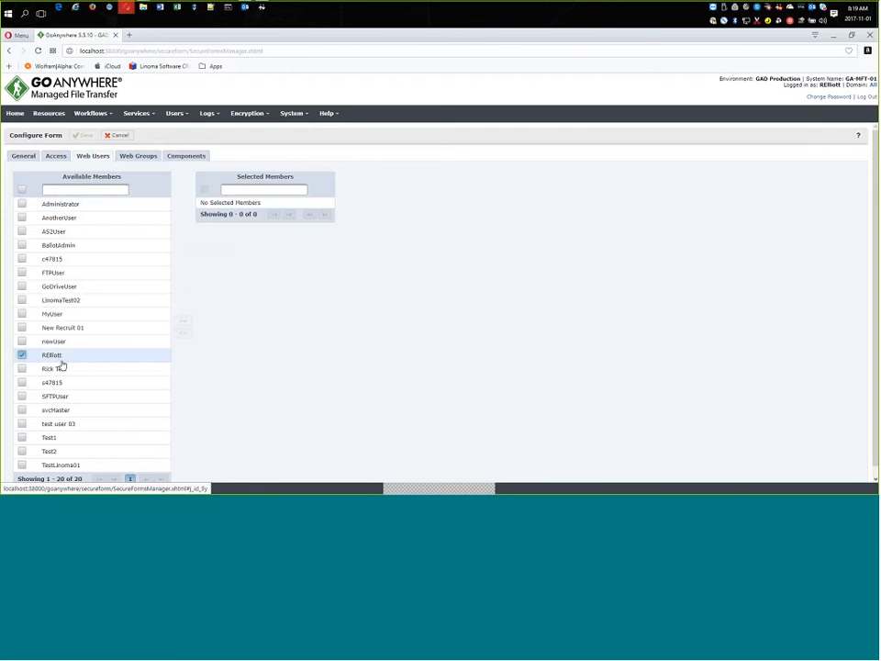
left_click(183, 324)
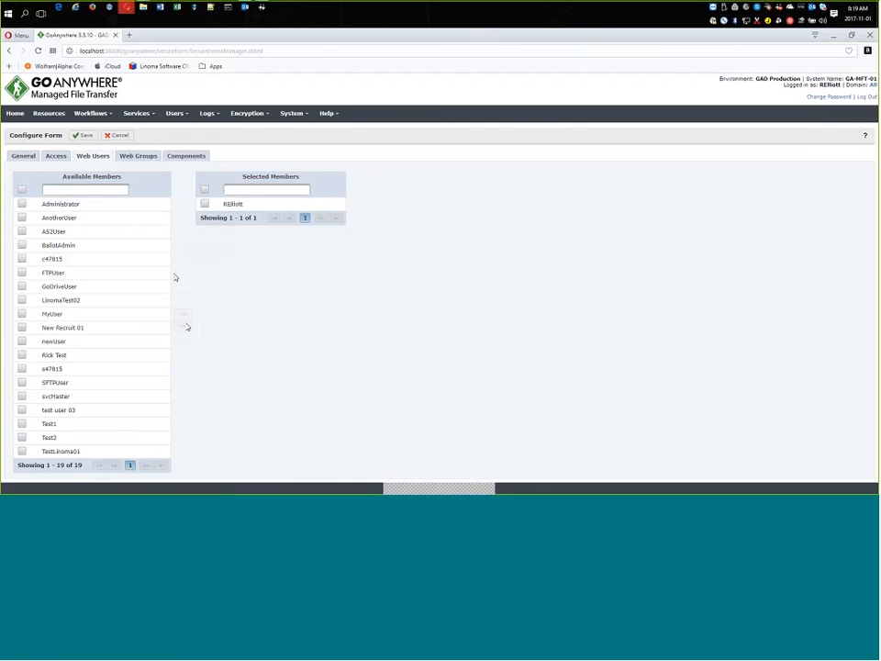
Add the Misfits web group to the form's selected web group members.
left_click(137, 155)
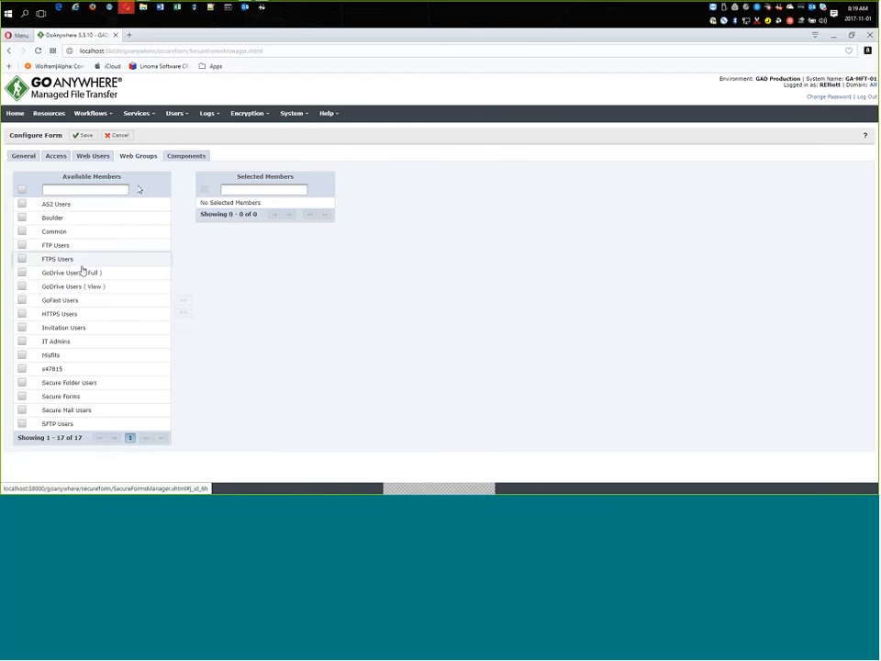
left_click(48, 355)
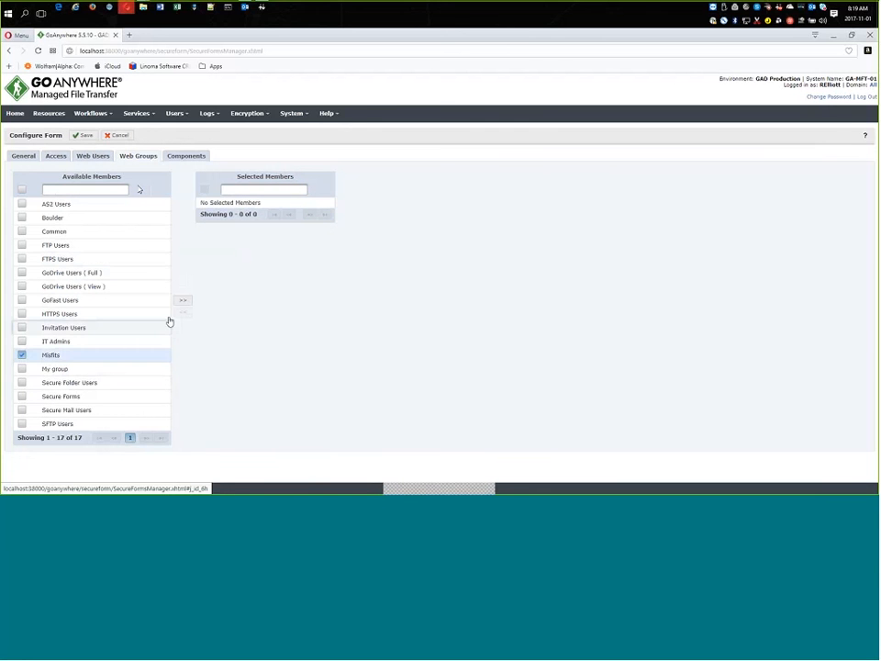
left_click(183, 302)
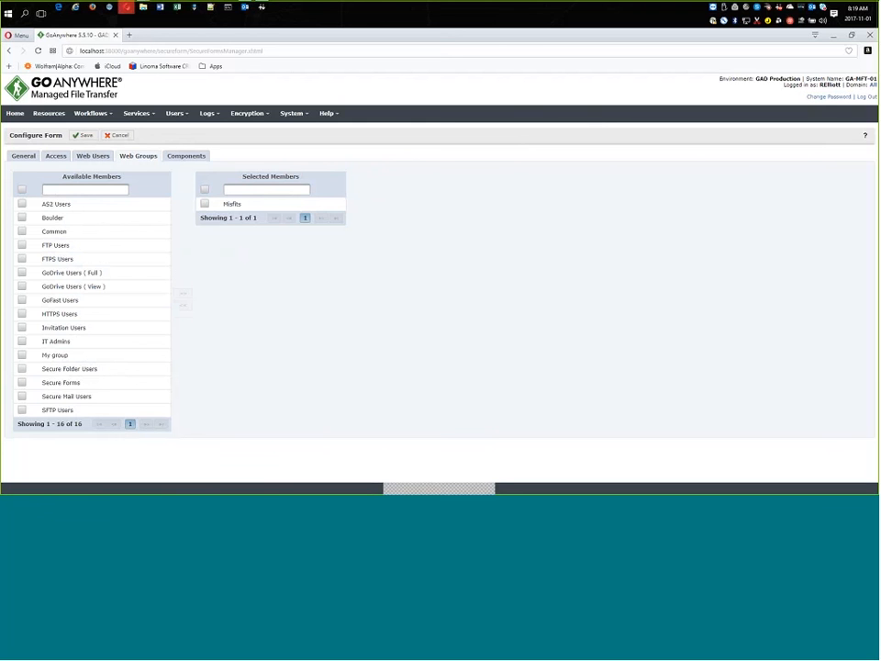
Open the form's public access URL without saving the form.
left_click(53, 158)
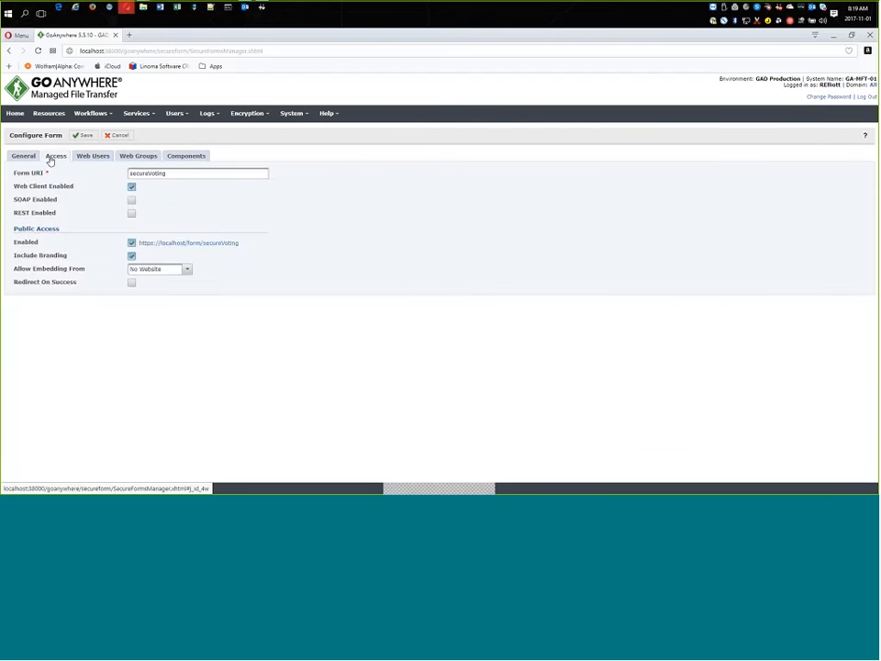
left_click(166, 244)
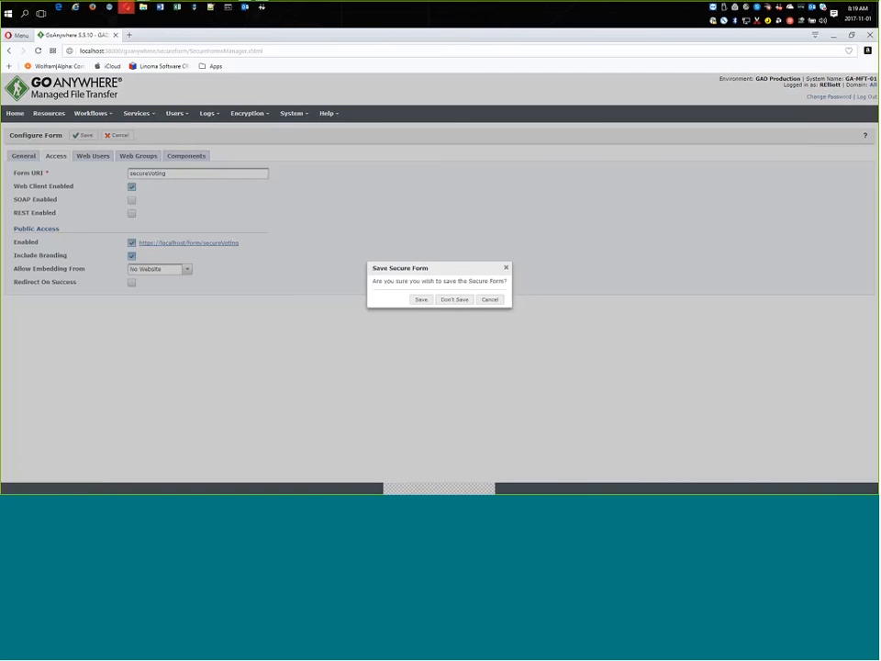
left_click(454, 299)
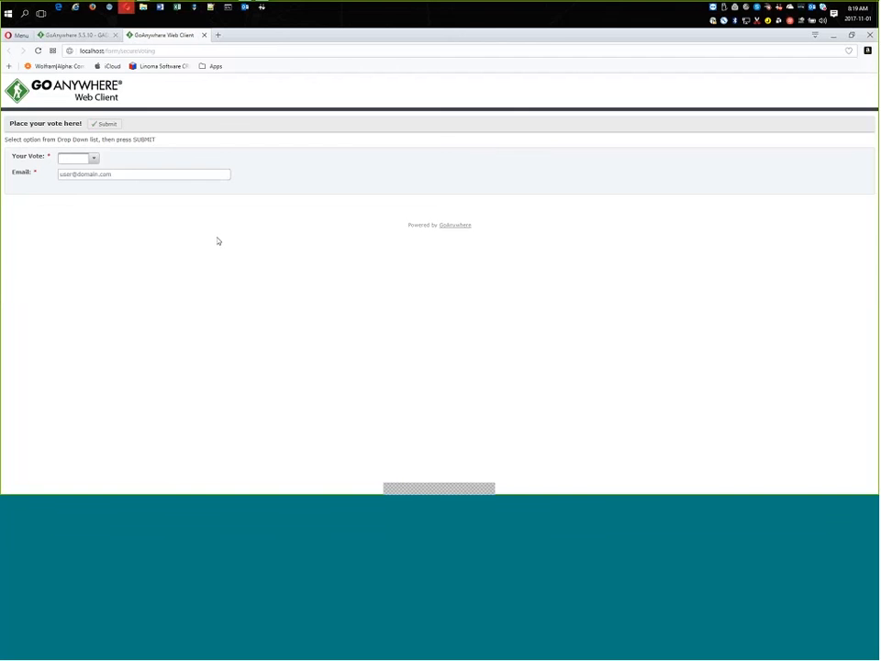
Submit a Pizza vote on the public form, filling in the voter's e-mail address.
left_click(93, 159)
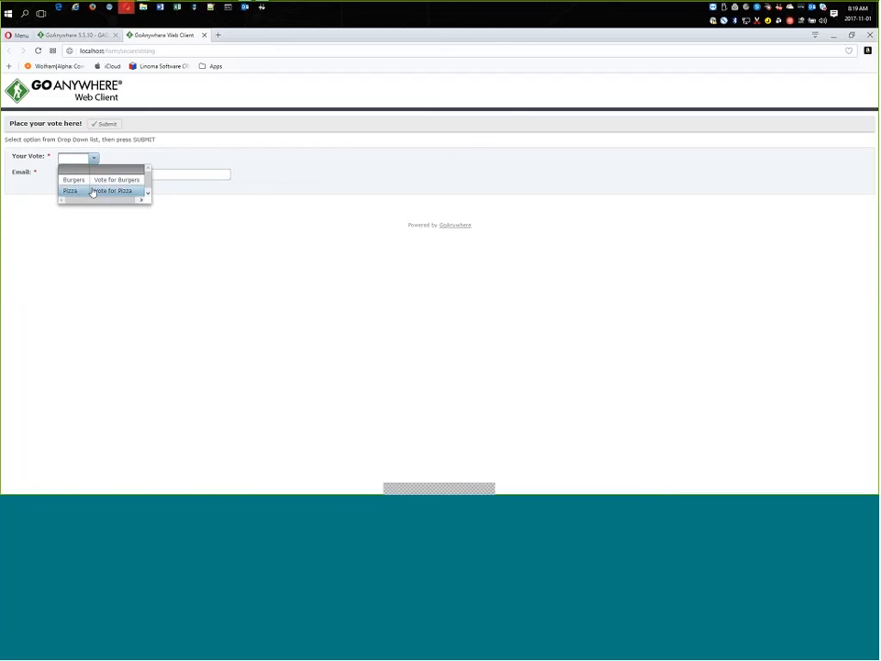
left_click(92, 192)
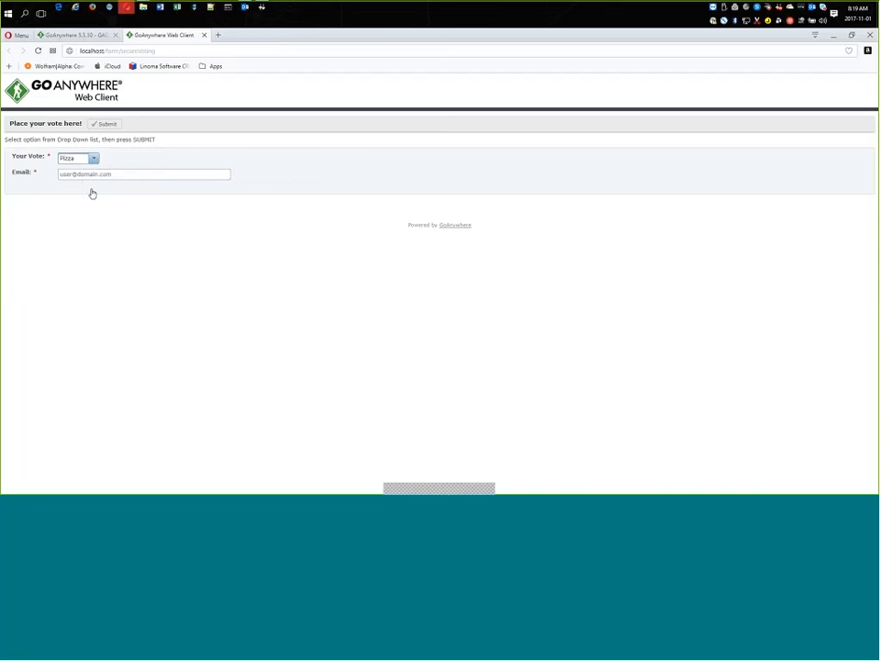
left_click(116, 173)
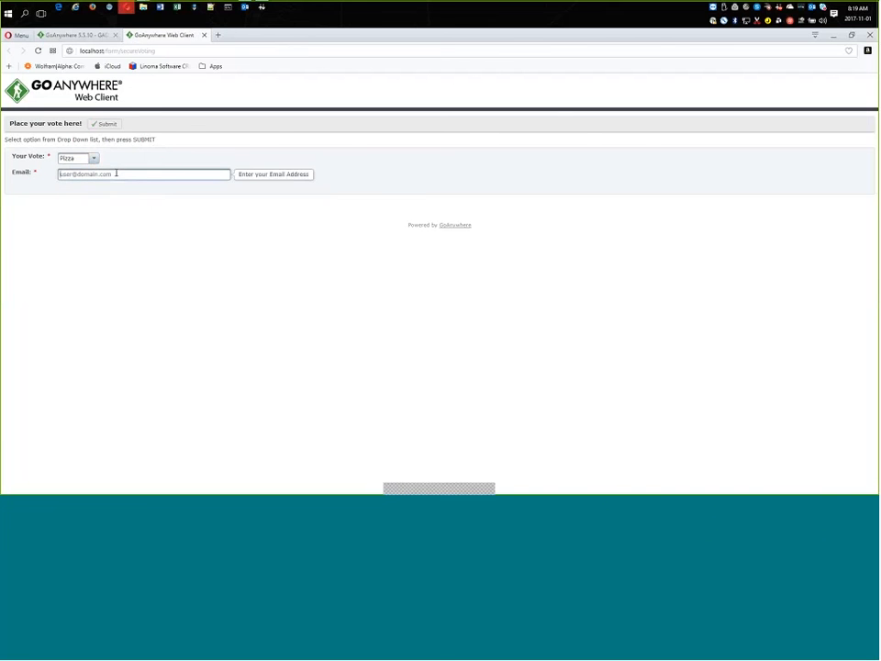
type("r")
key("Down")
key("Return")
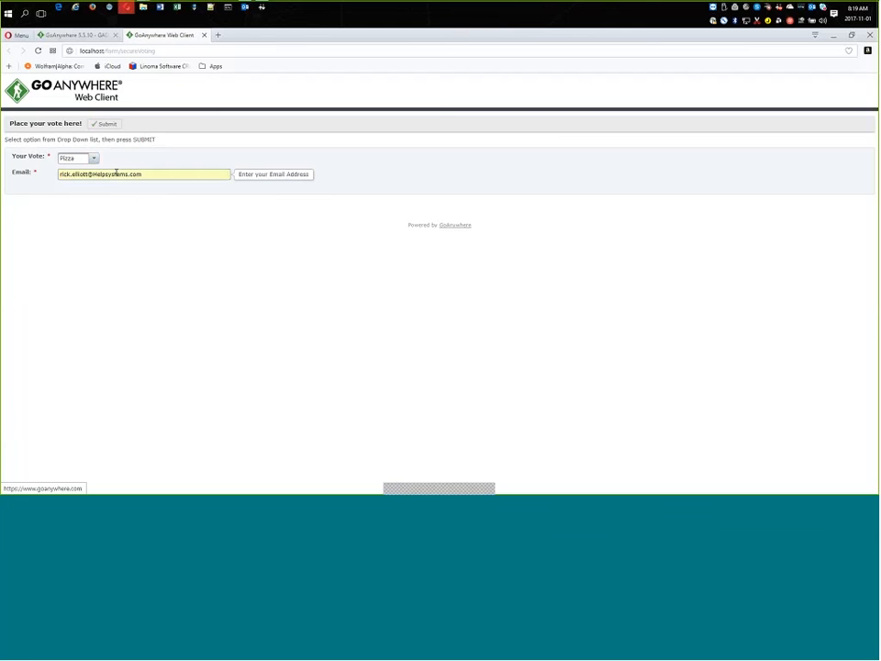
left_click(96, 126)
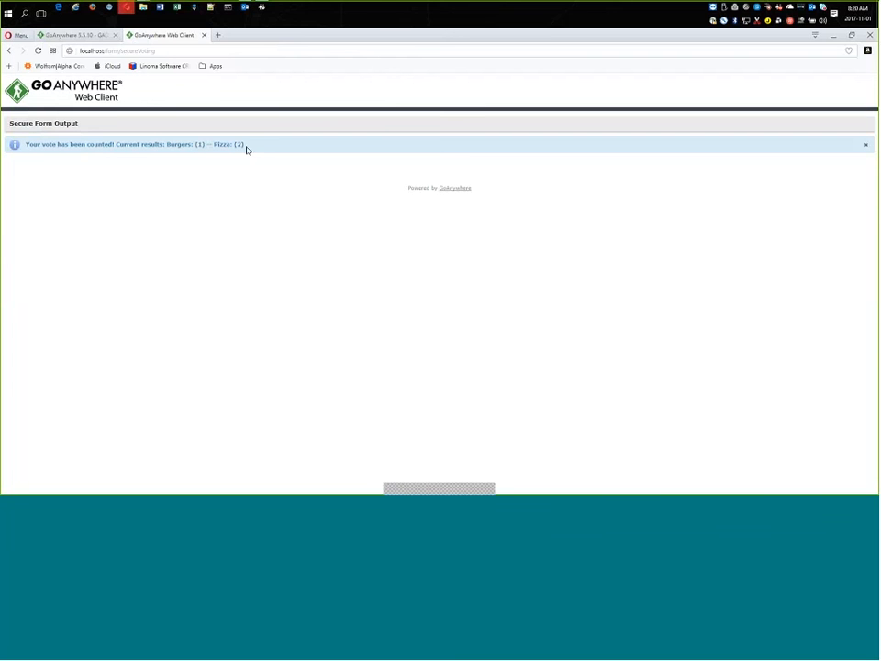
Review the vote results message, then the form's components back in the admin tab.
left_click_drag(246, 147, 167, 144)
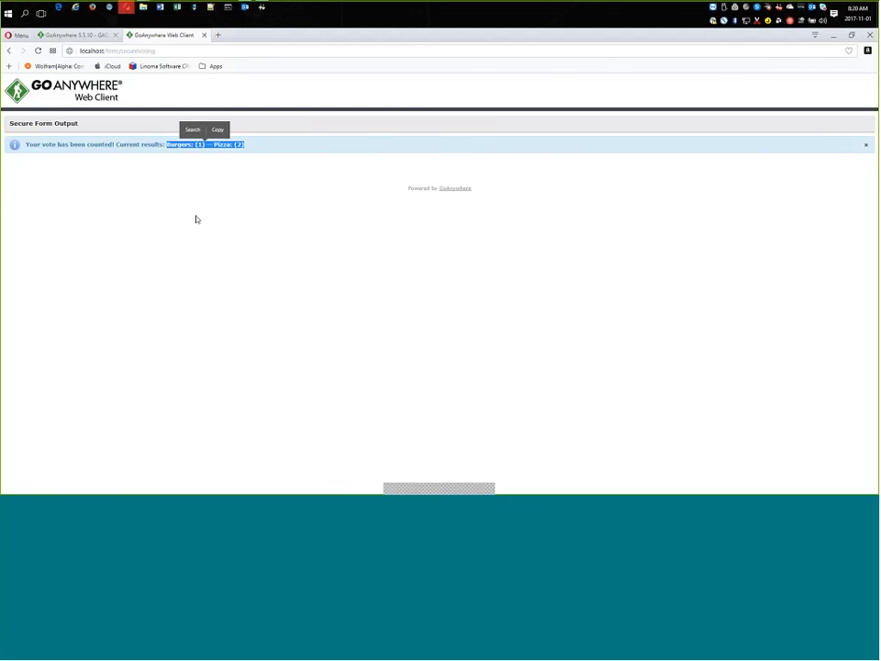
left_click(77, 35)
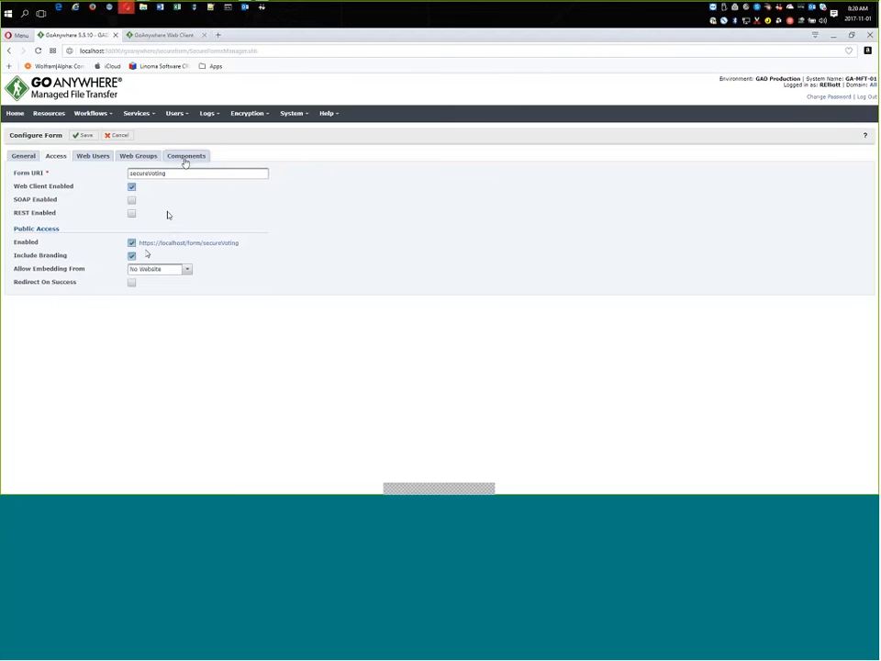
left_click(185, 158)
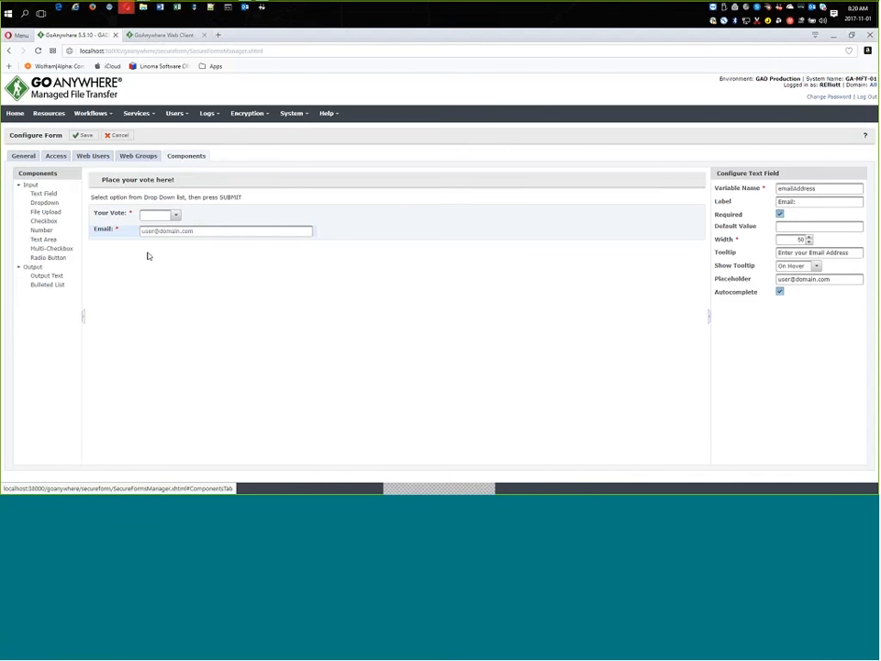
Open the Voting project from the workflow projects list without saving the form.
mouse_move(97, 114)
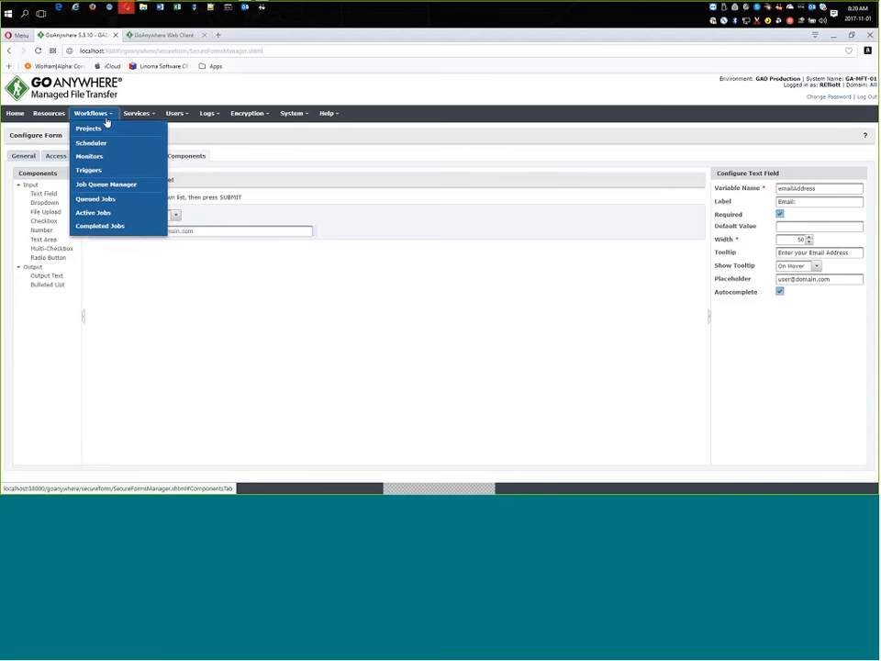
left_click(104, 133)
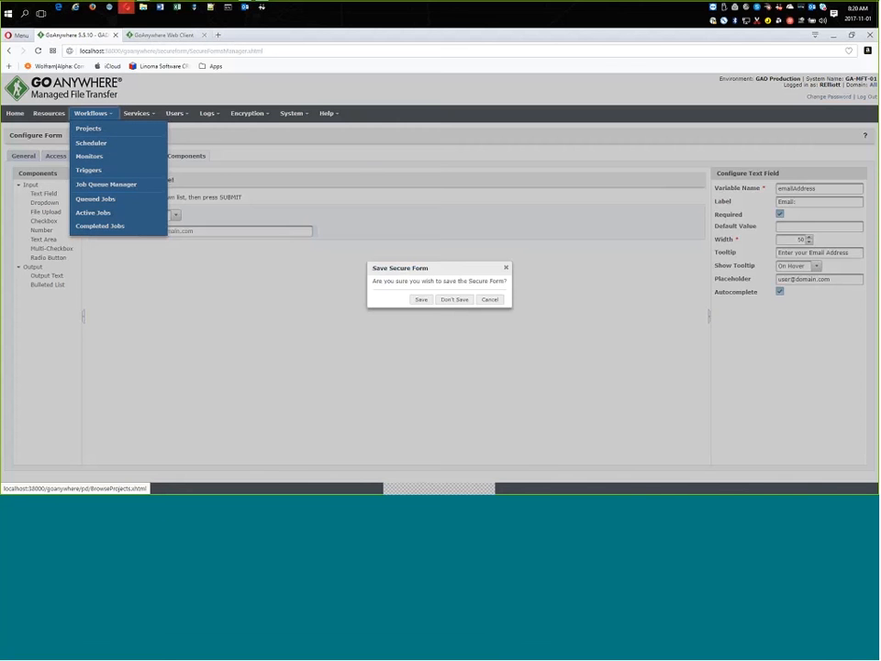
left_click(454, 299)
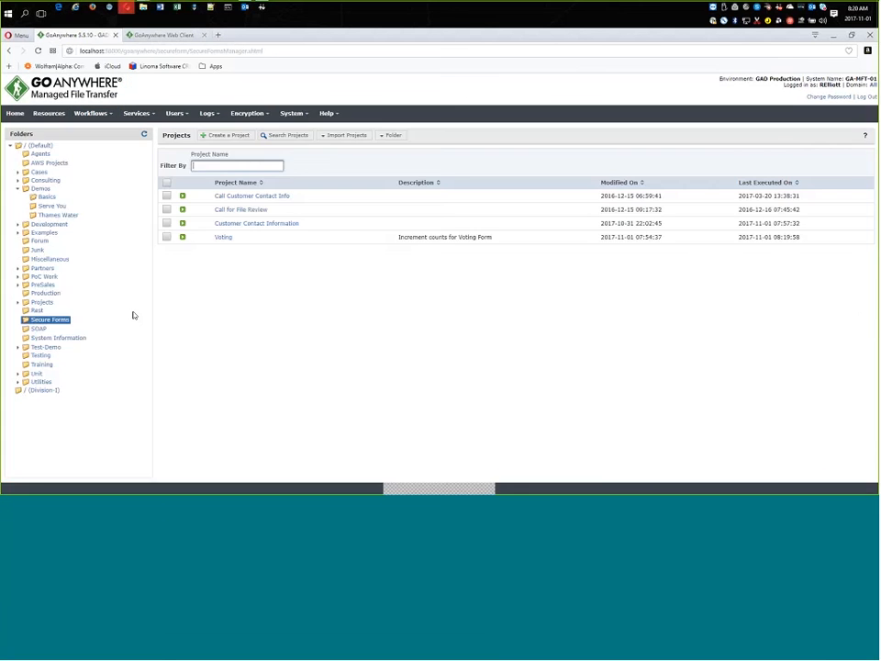
left_click(223, 237)
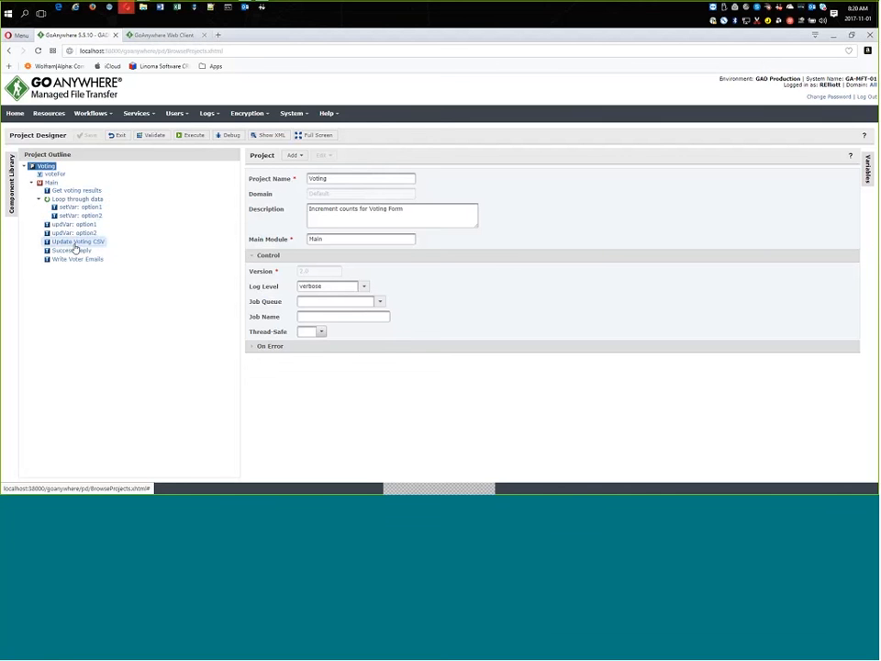
Open results.csv and voters.csv from the VotingData folder to review the recorded votes and voters.
mouse_move(143, 9)
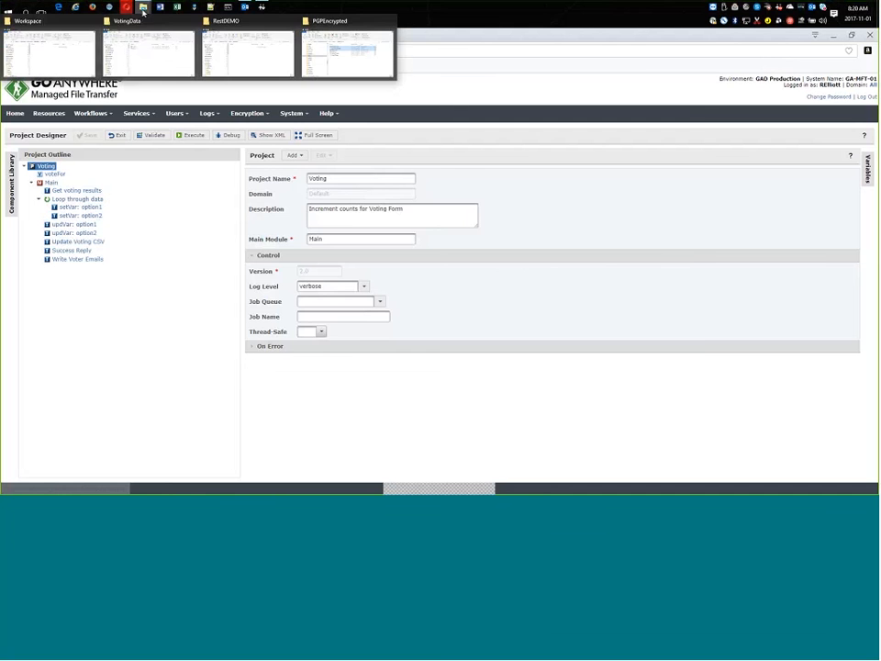
left_click(149, 55)
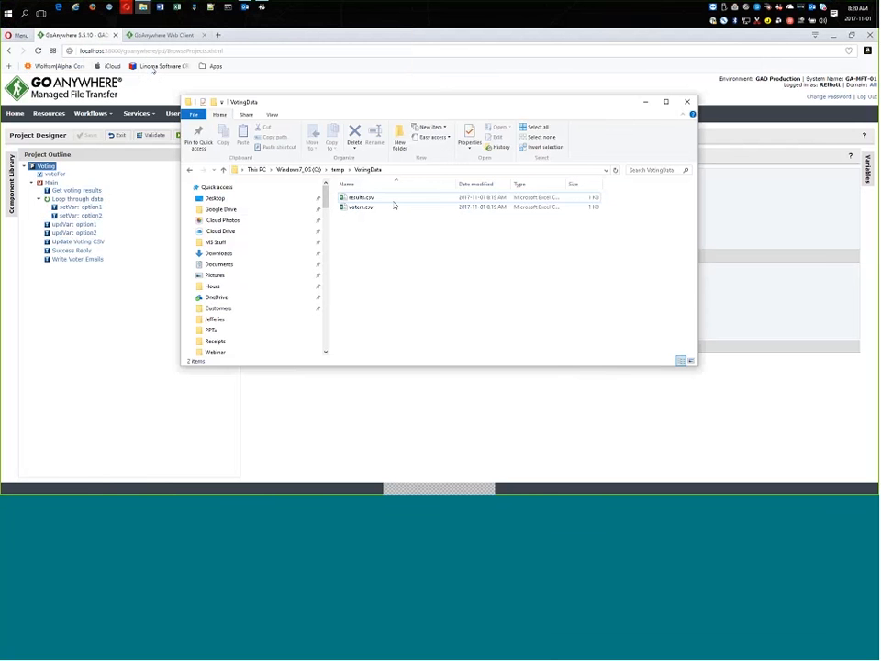
left_click(370, 207)
left_click(357, 198)
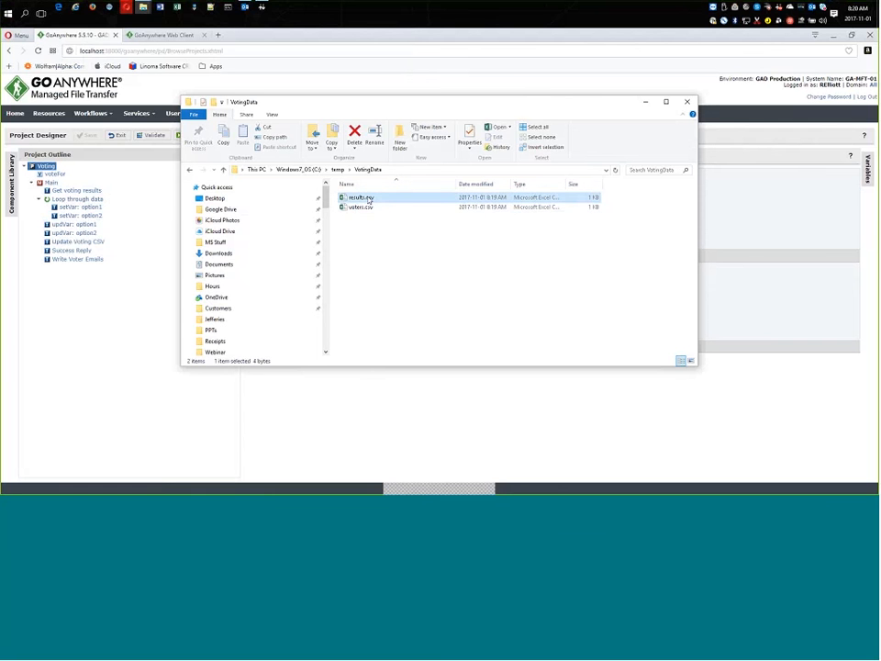
double_click(368, 199)
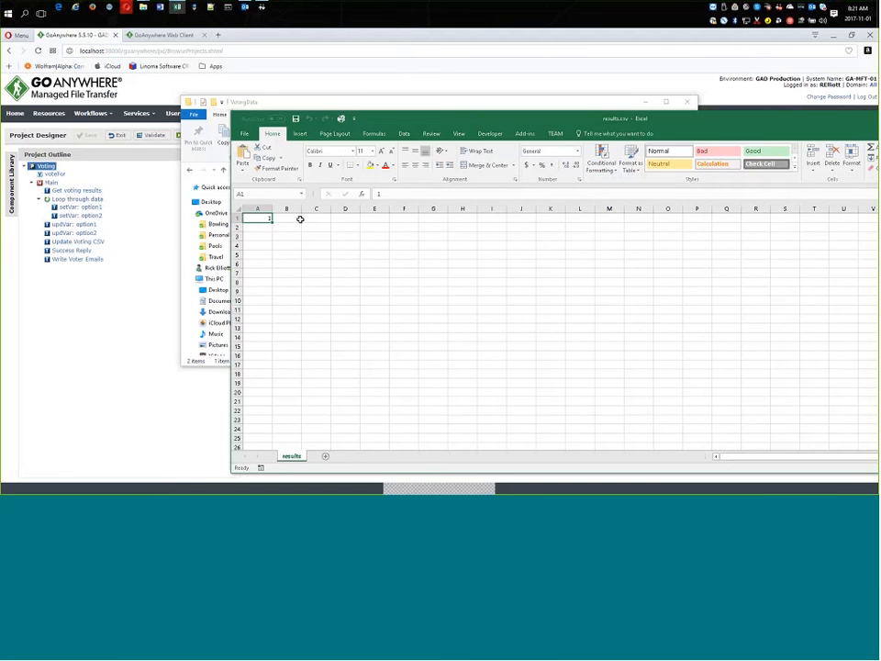
left_click(878, 119)
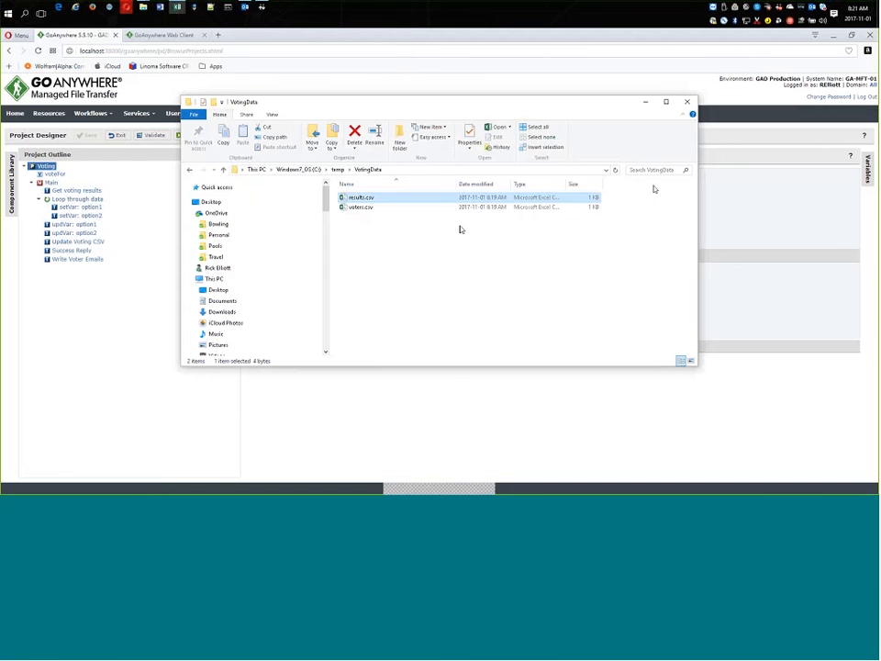
double_click(361, 207)
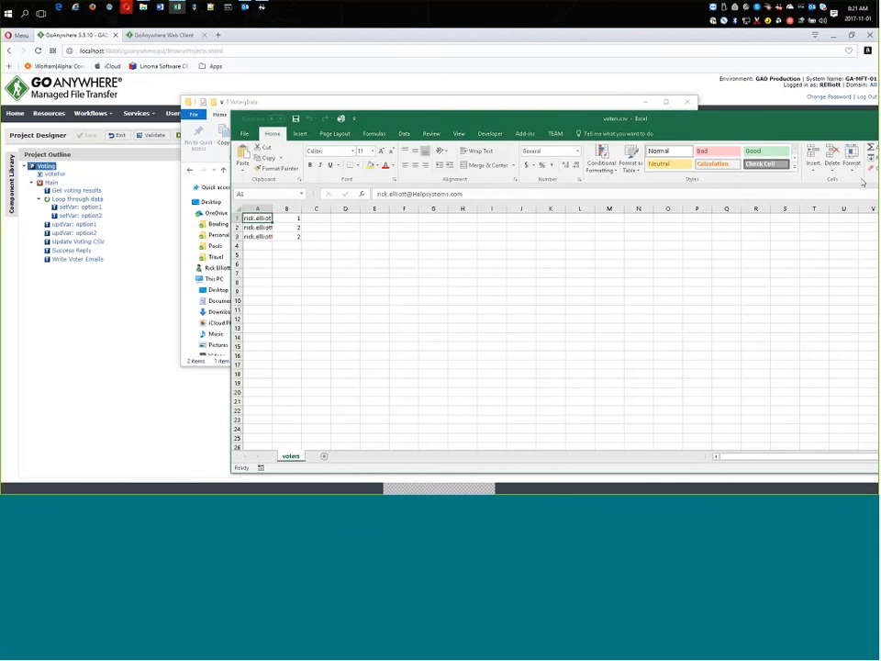
key("alt+F4")
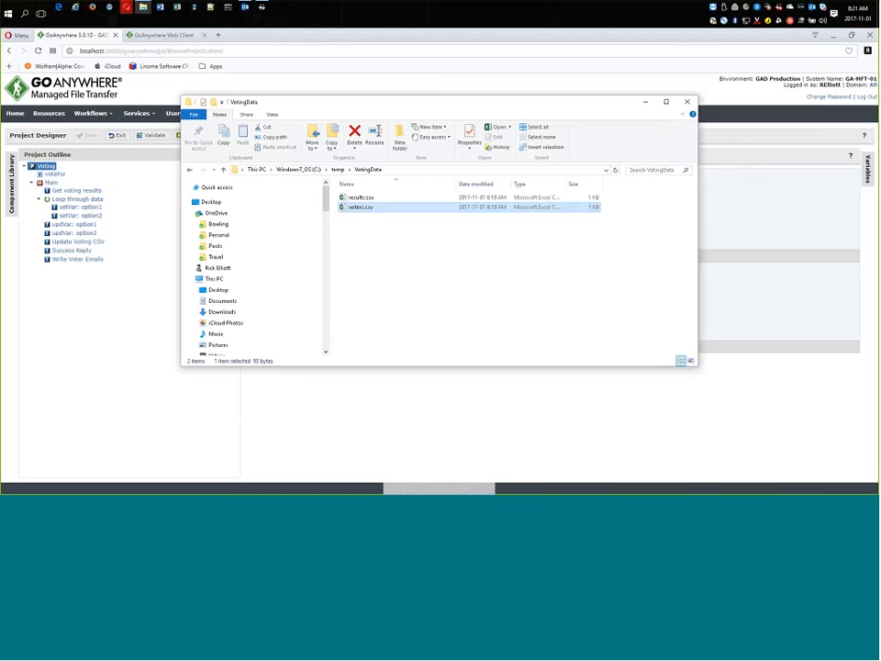
key("alt+F4")
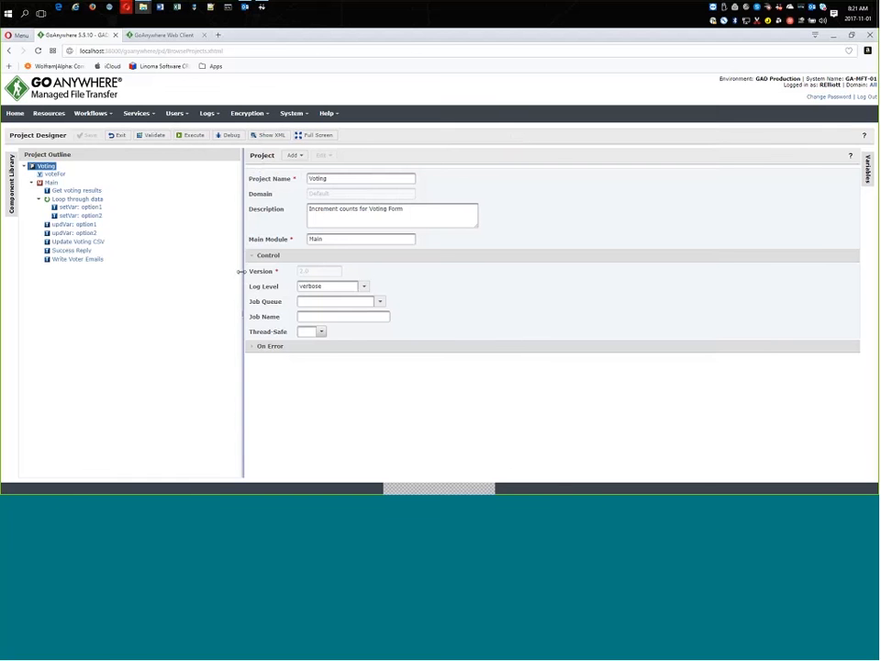
Exit the project designer and open the Secure Forms Manager.
left_click(118, 136)
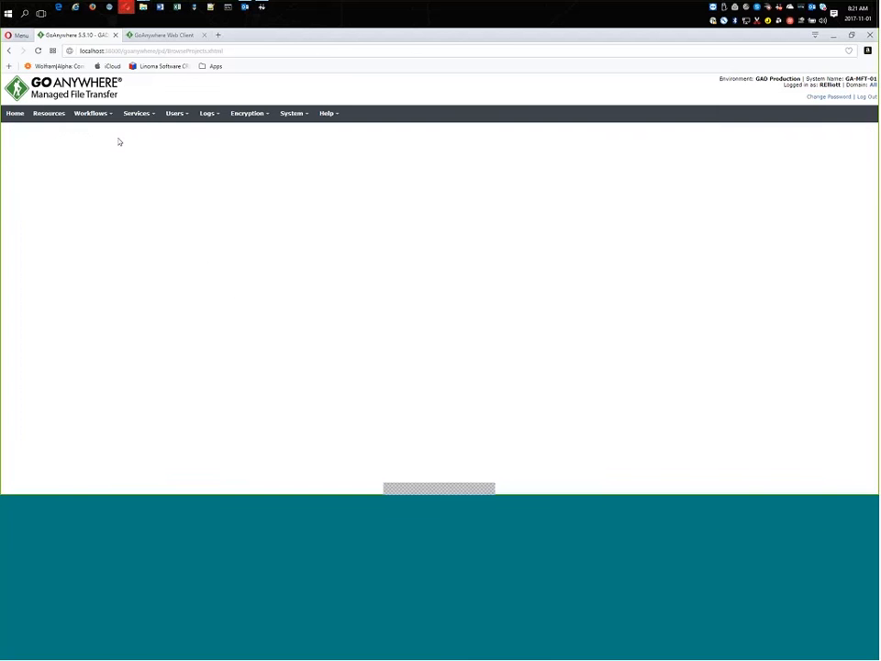
left_click(140, 120)
mouse_move(145, 200)
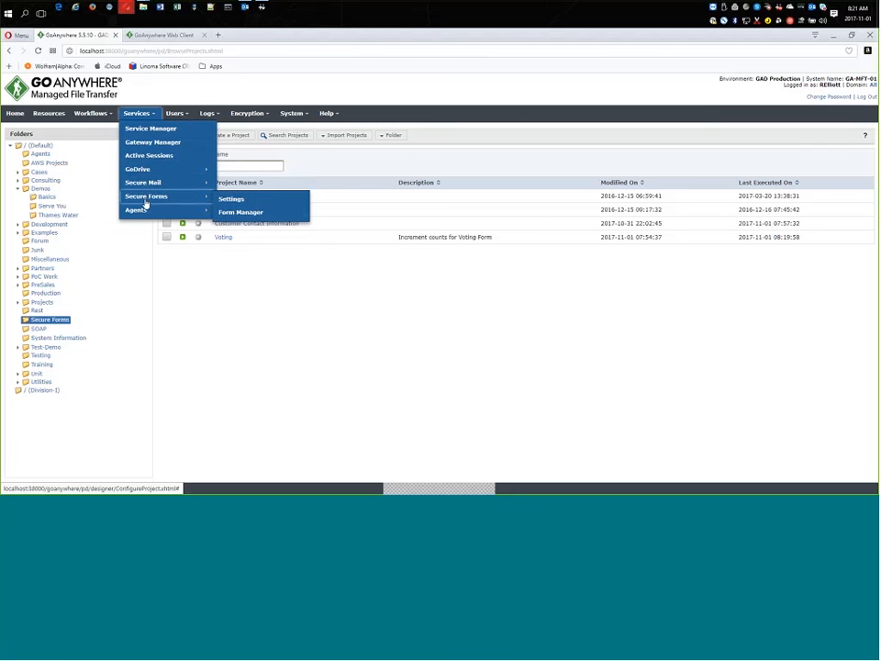
left_click(225, 212)
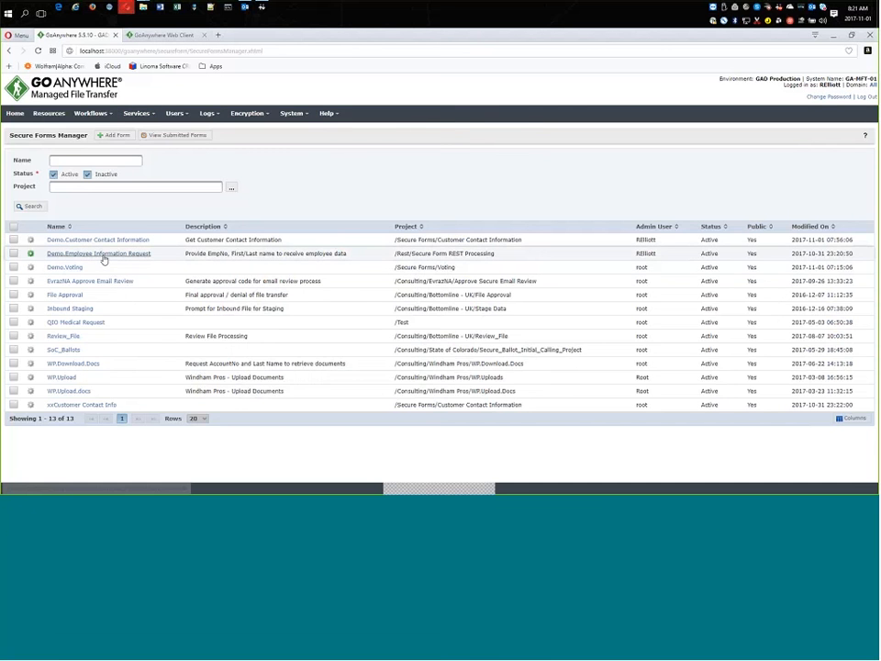
Open the Demo.Customer Contact Information form and review its components and access settings.
left_click(100, 254)
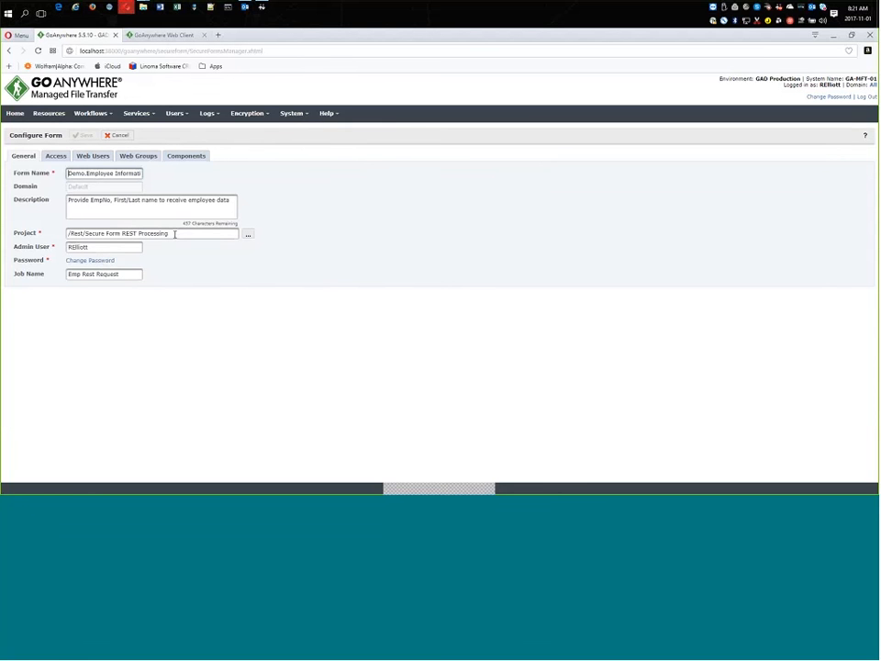
left_click(119, 135)
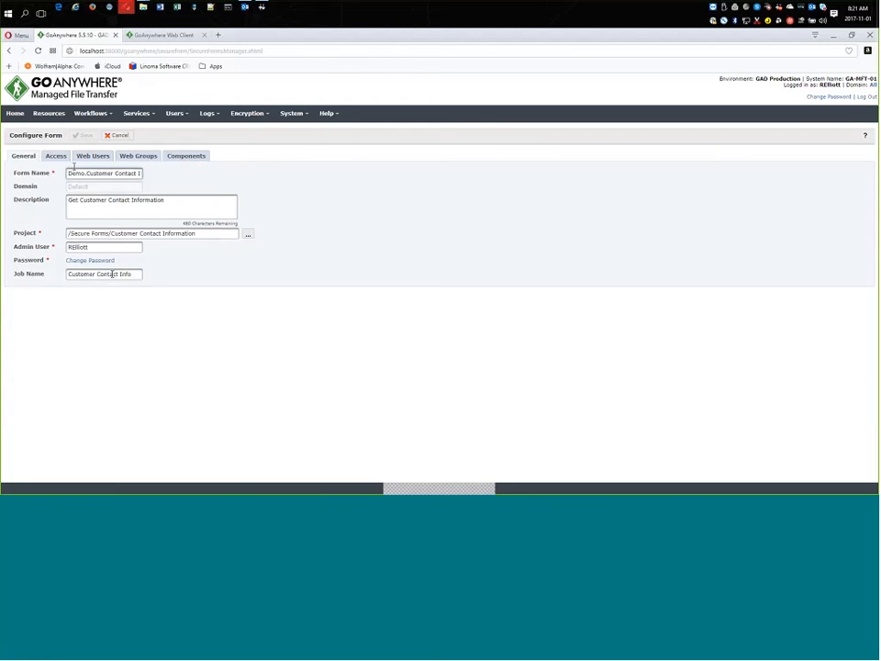
left_click(184, 156)
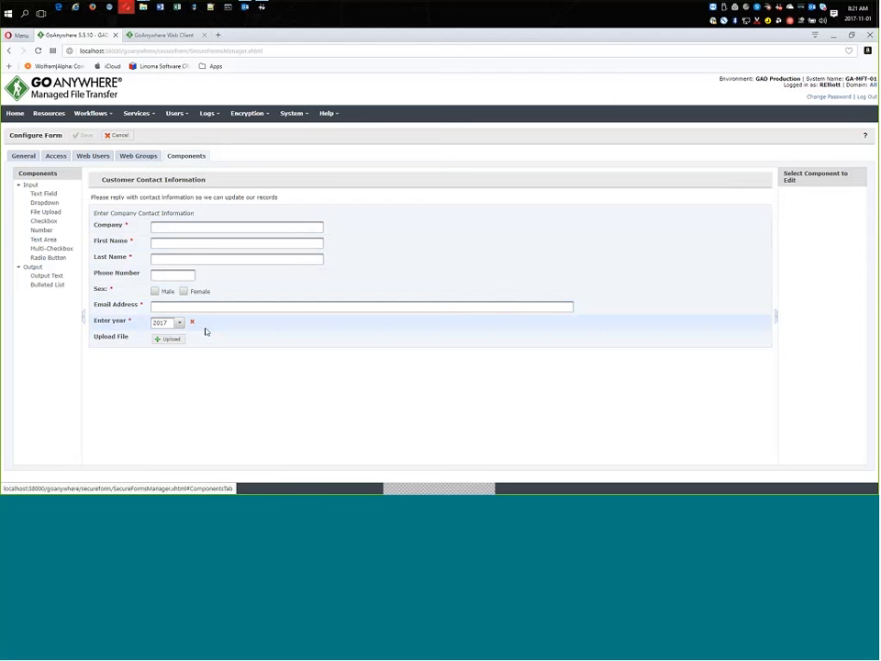
left_click(61, 155)
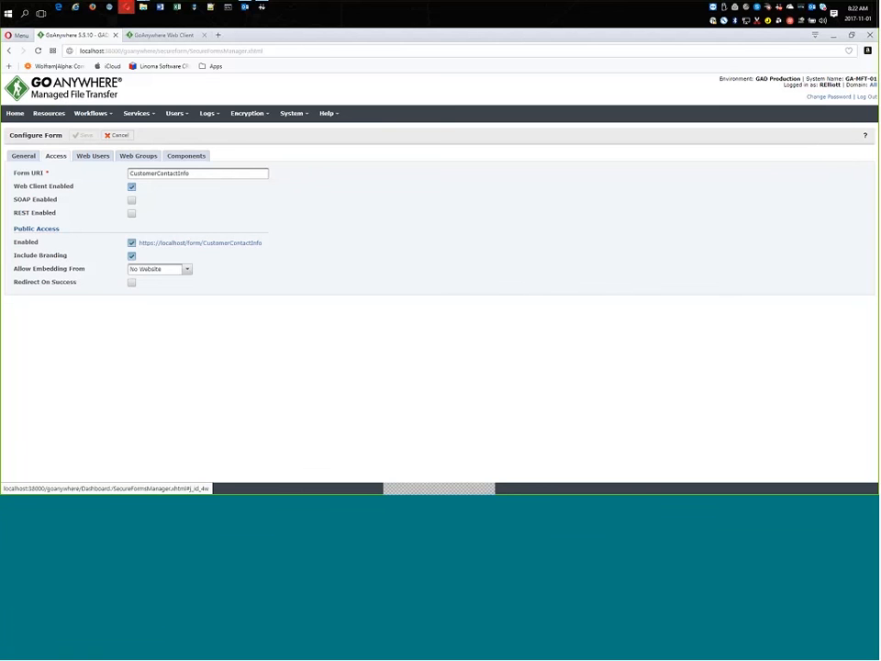
left_click(188, 271)
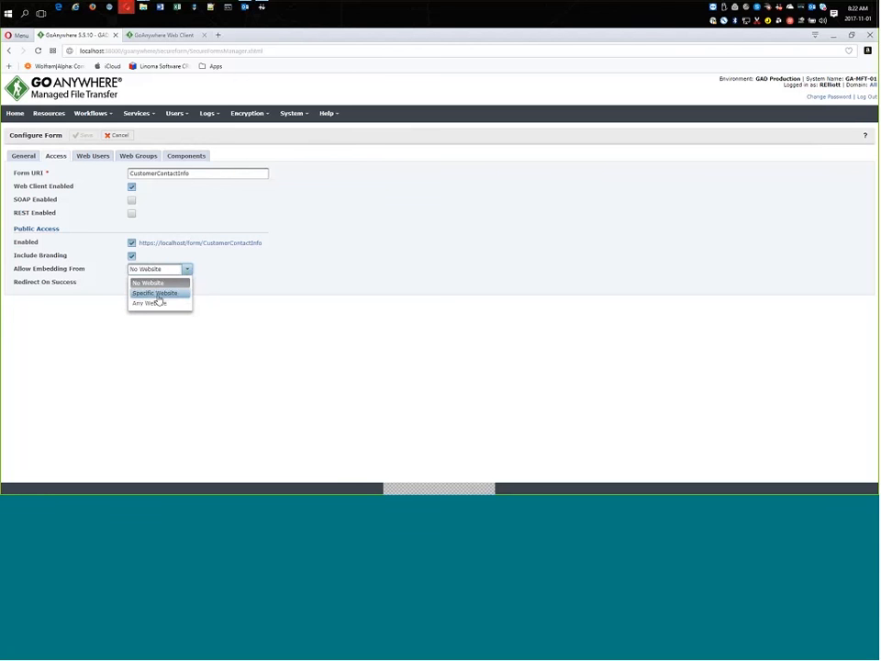
left_click(158, 294)
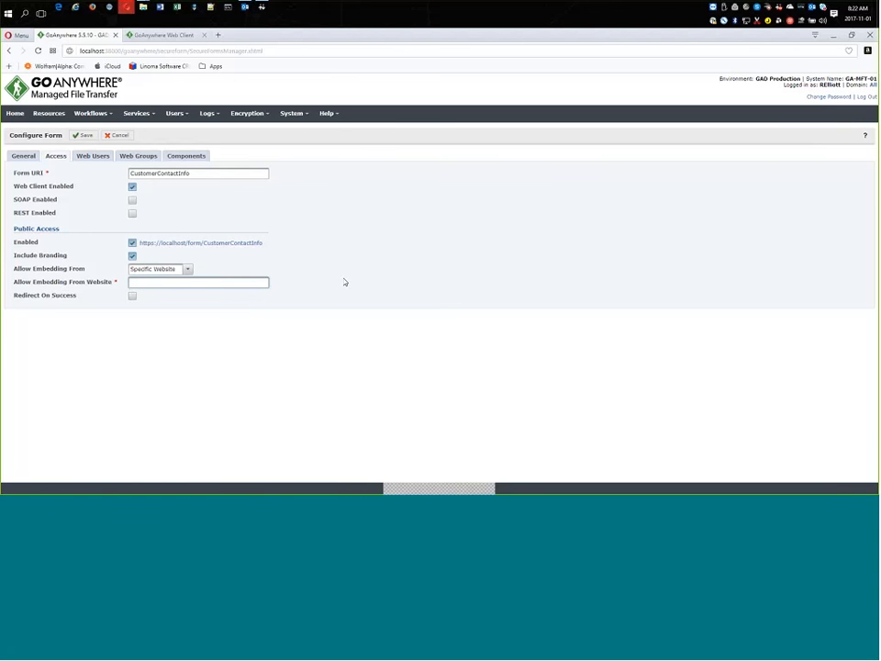
left_click(187, 269)
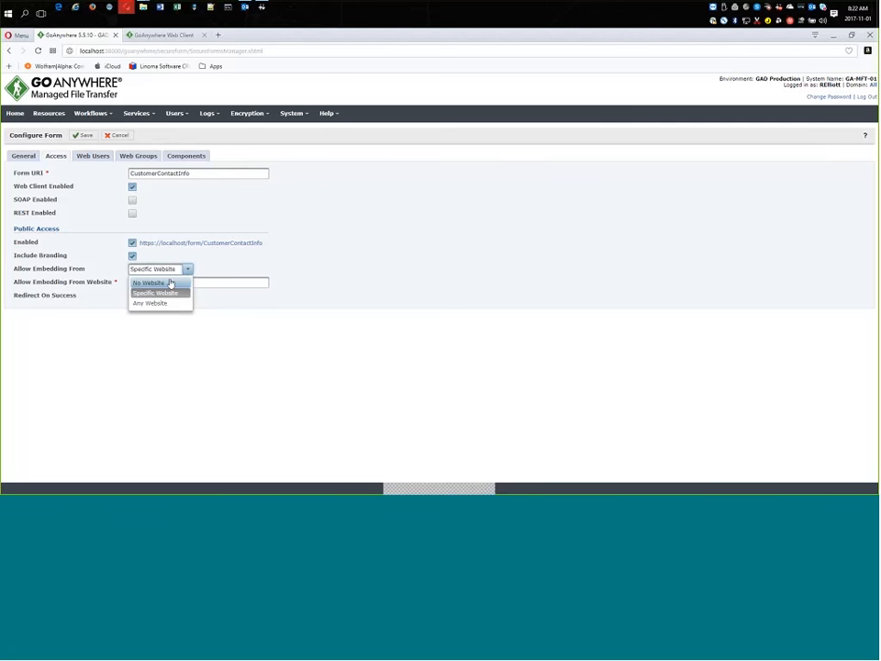
left_click(170, 285)
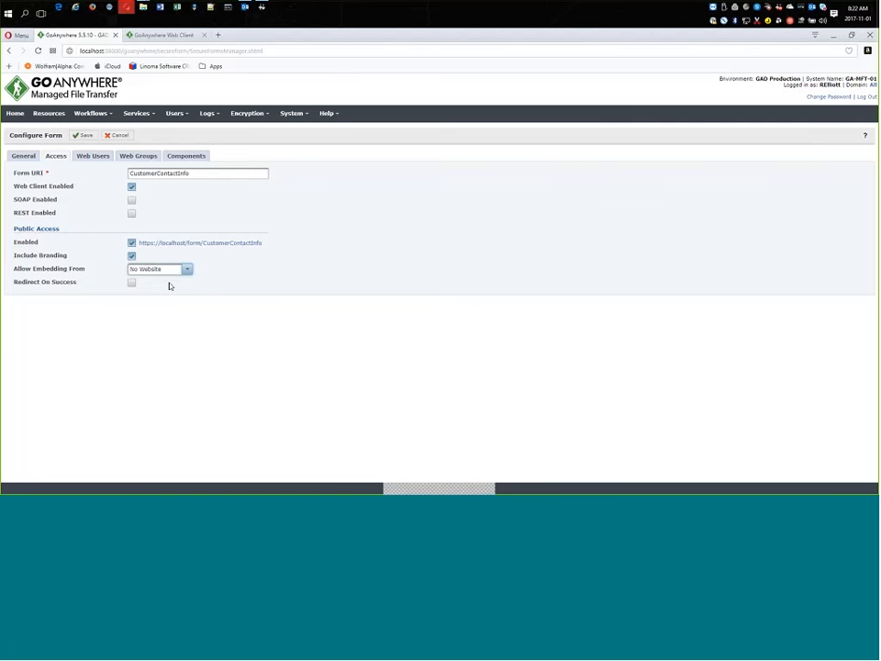
Enable Redirect On Success, then save the form while opening its public access URL.
left_click(132, 283)
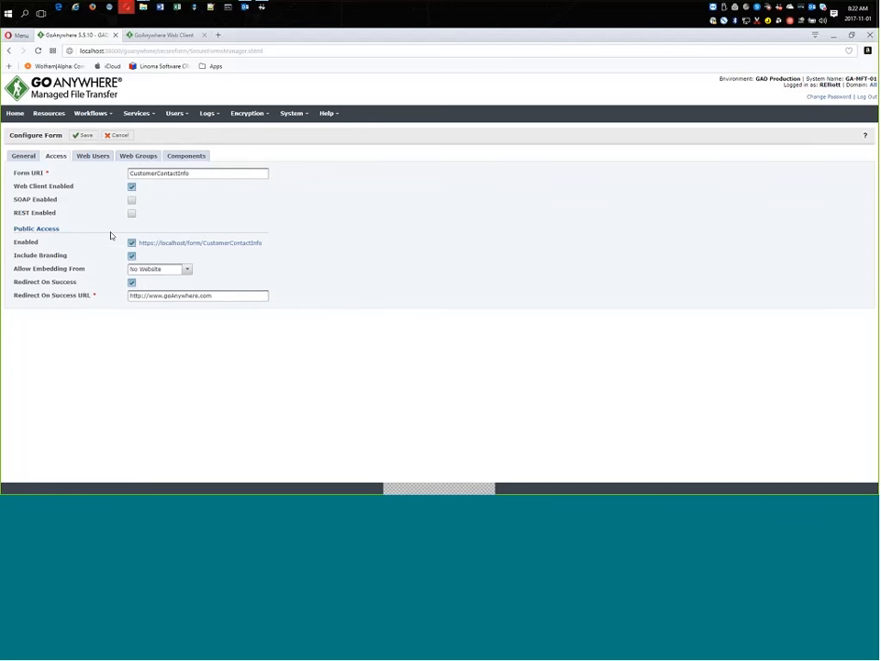
left_click(192, 247)
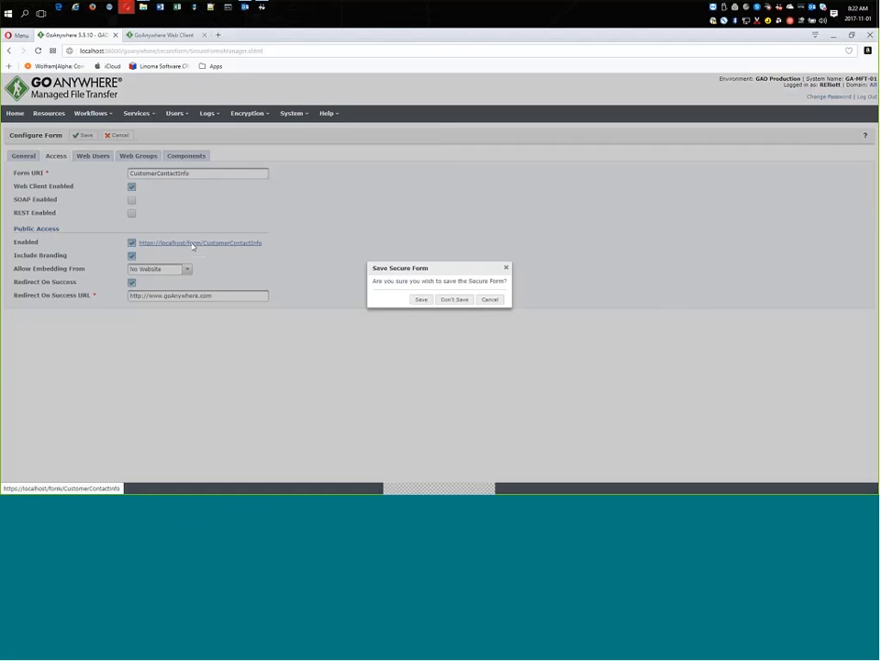
left_click(419, 300)
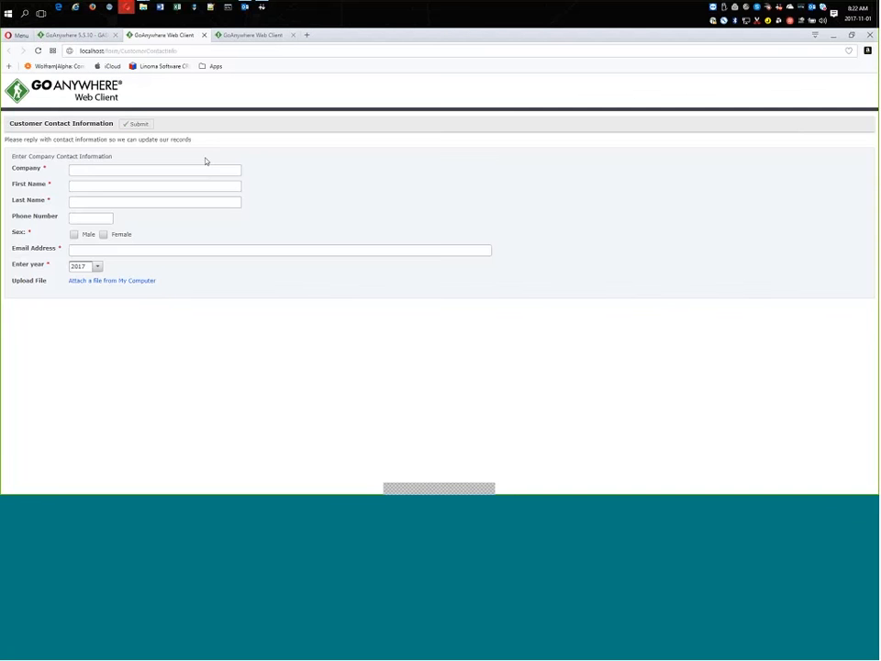
Fill in the contact form with company HelpSystems, the contact's name, phone number, sex Male, e-mail address and year 2018.
left_click(156, 168)
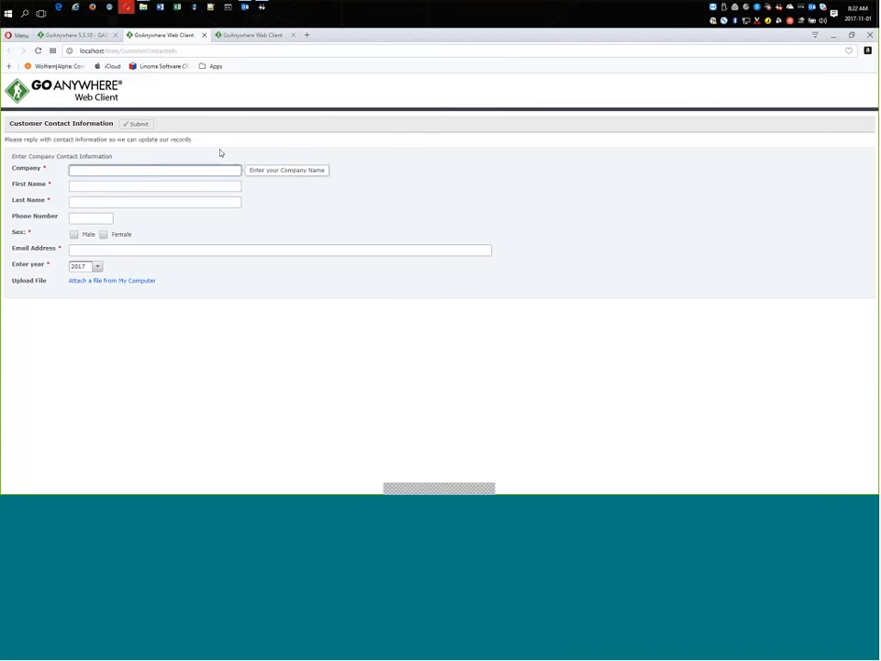
type("HelpSystems")
key("Down")
key("Tab")
type("R")
key("Down")
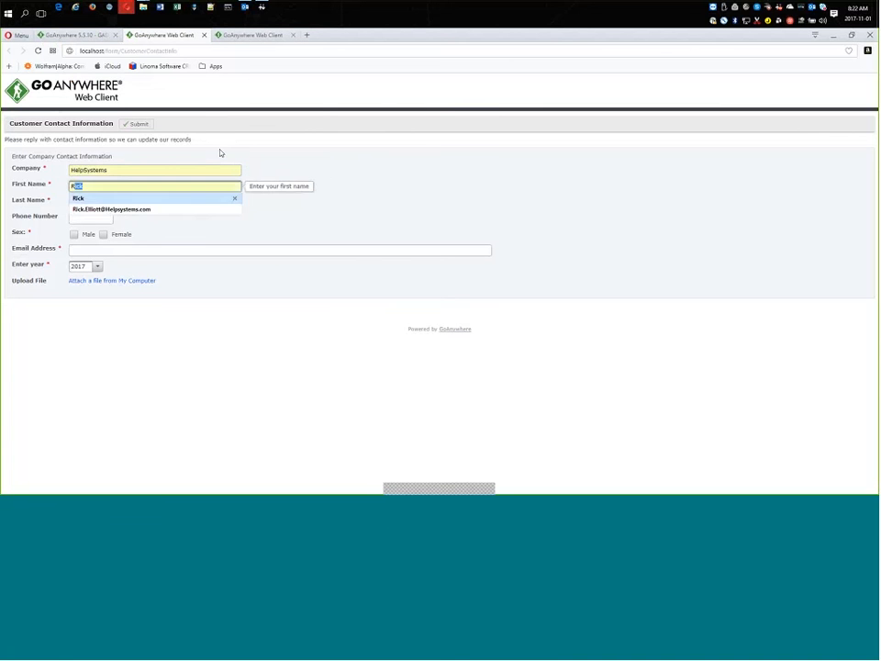
key("Tab")
type("E")
key("Down")
key("Tab")
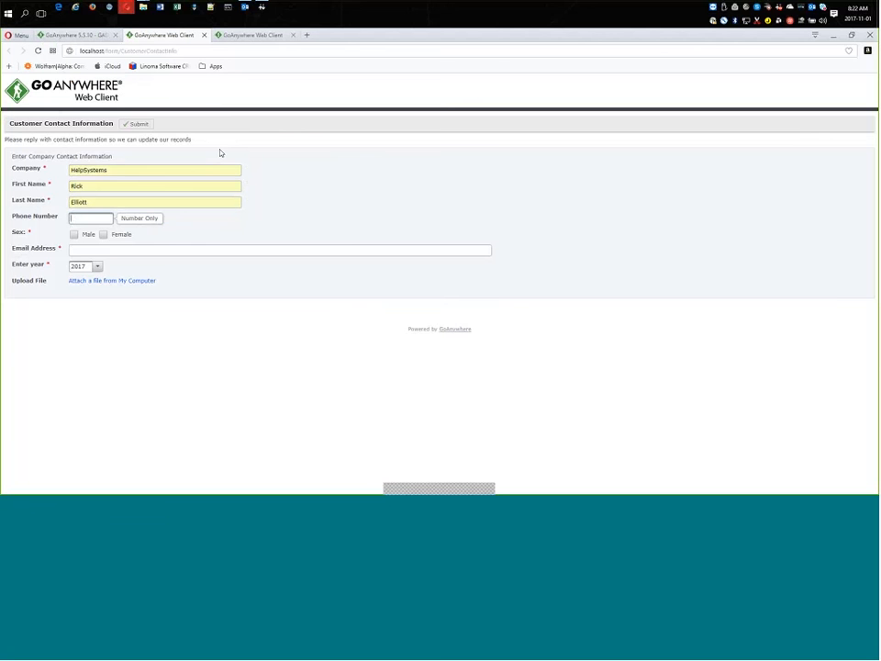
key("Tab")
key("space")
key("Tab")
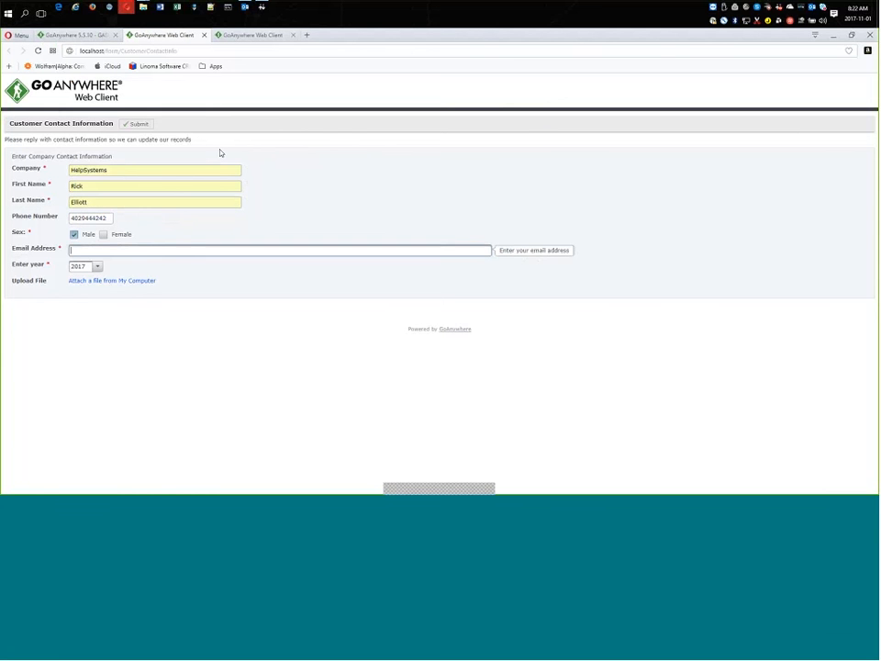
type("r")
key("Down")
key("Return")
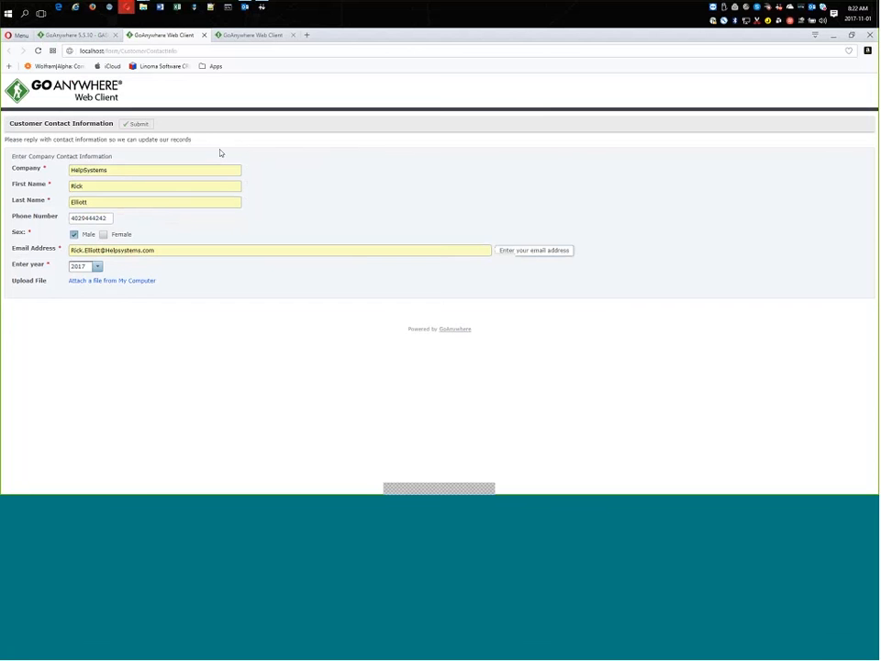
key("Tab")
left_click(97, 266)
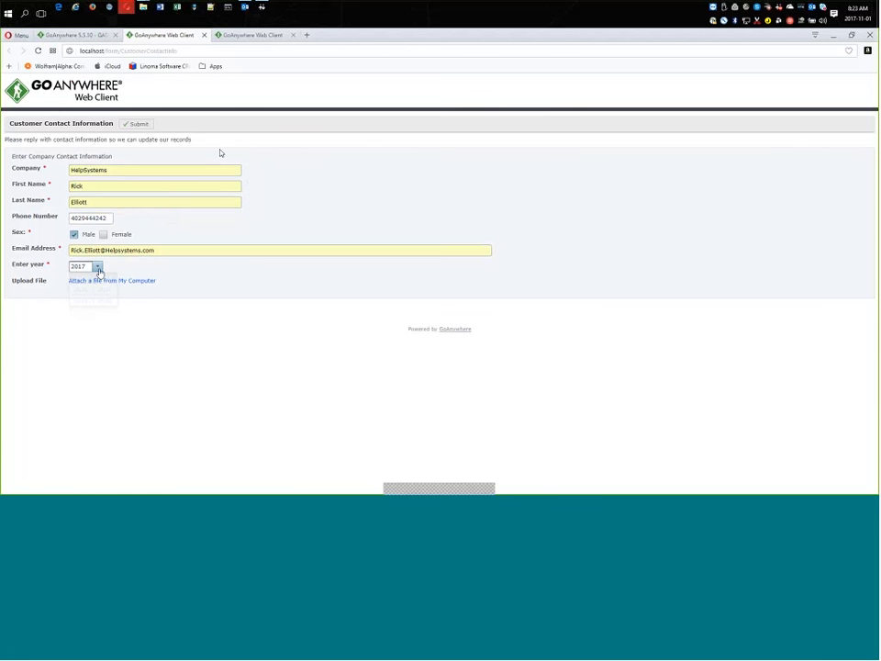
left_click(92, 296)
Attach Demo_File 1.csv.pgp, MyDemo.csv and Demo_File 1.csv from the PGPEncrypted folder, then submit the form.
left_click(98, 281)
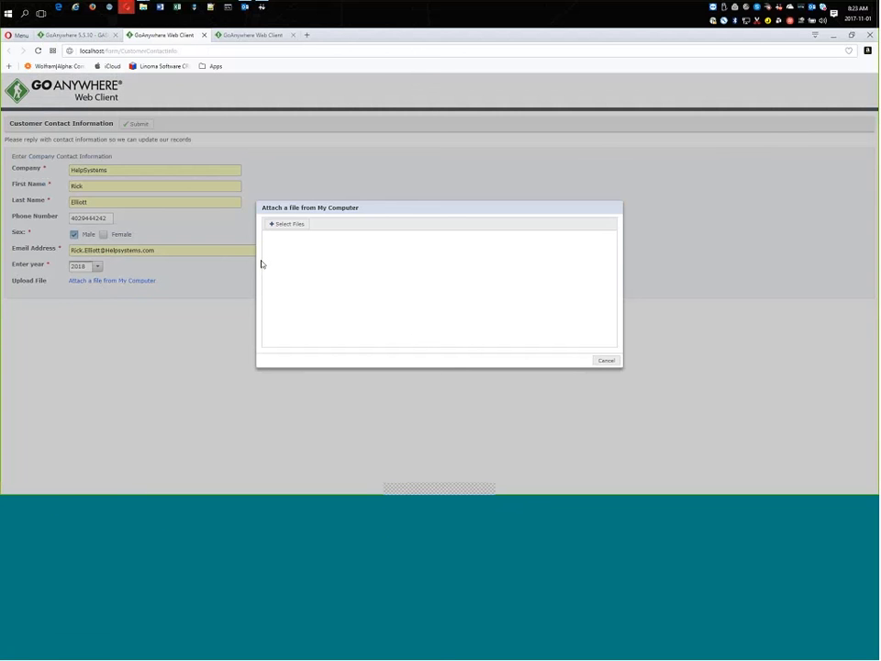
mouse_move(143, 11)
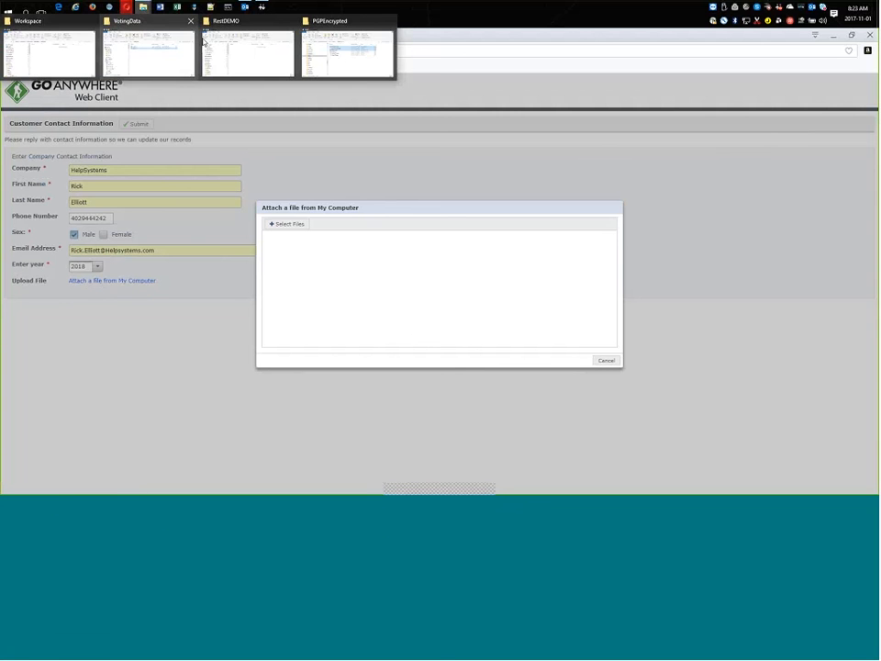
left_click(333, 59)
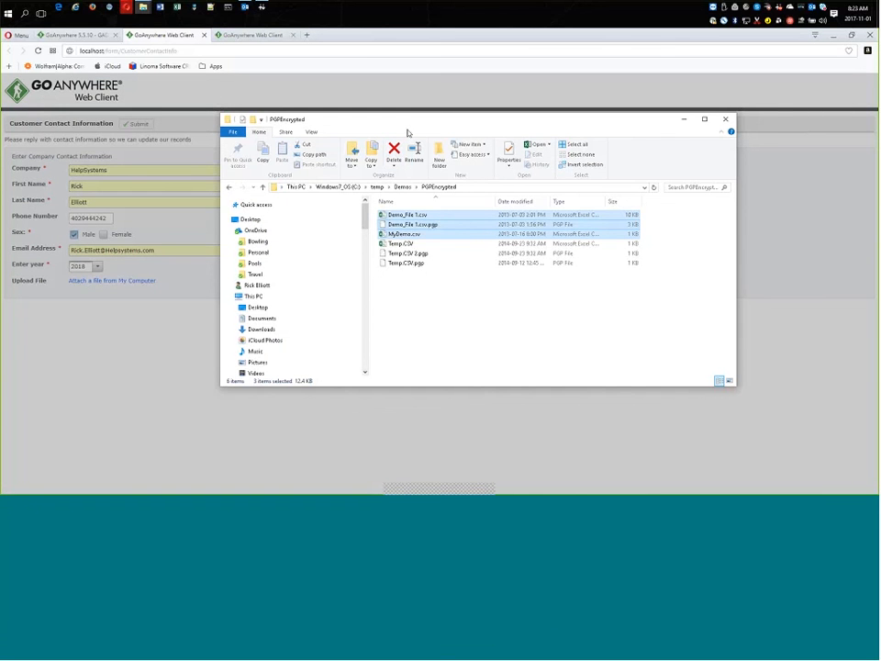
left_click_drag(593, 121, 870, 126)
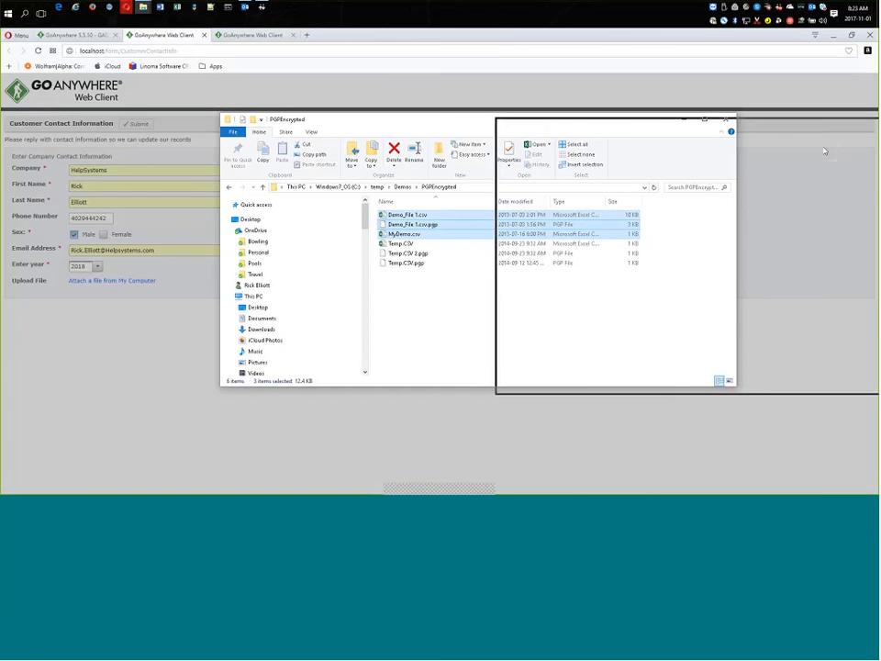
left_click_drag(753, 231, 393, 248)
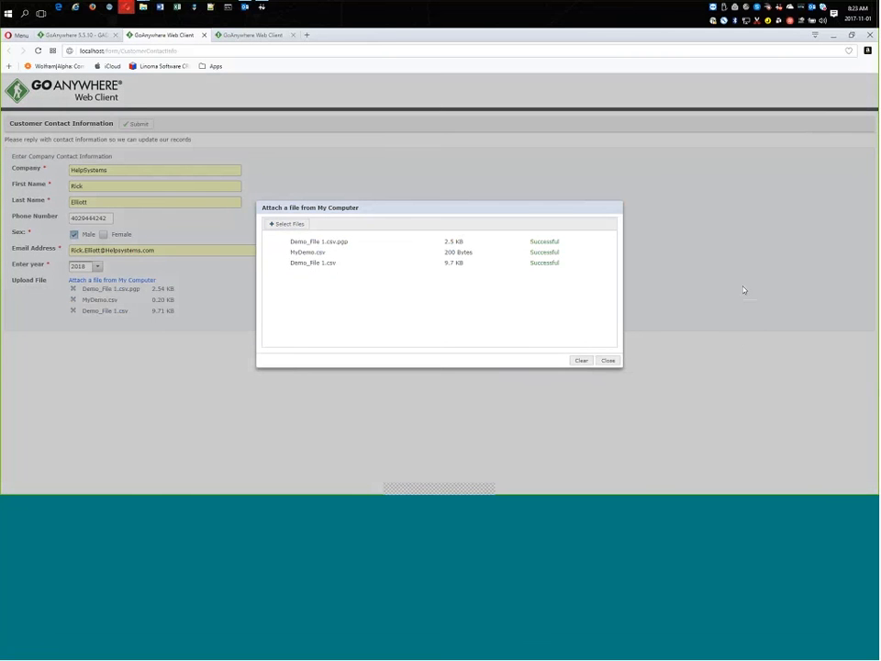
left_click(607, 360)
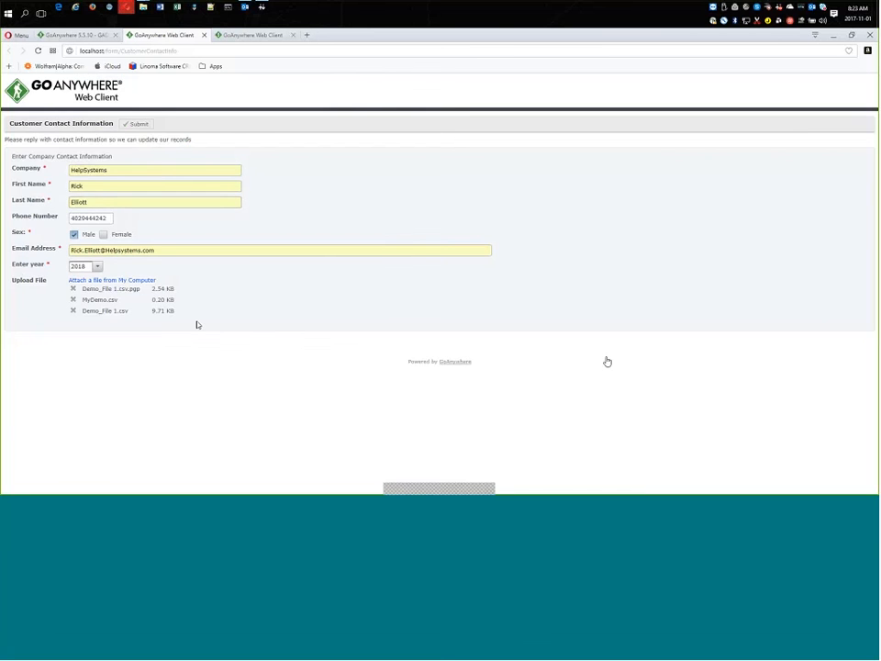
left_click(138, 124)
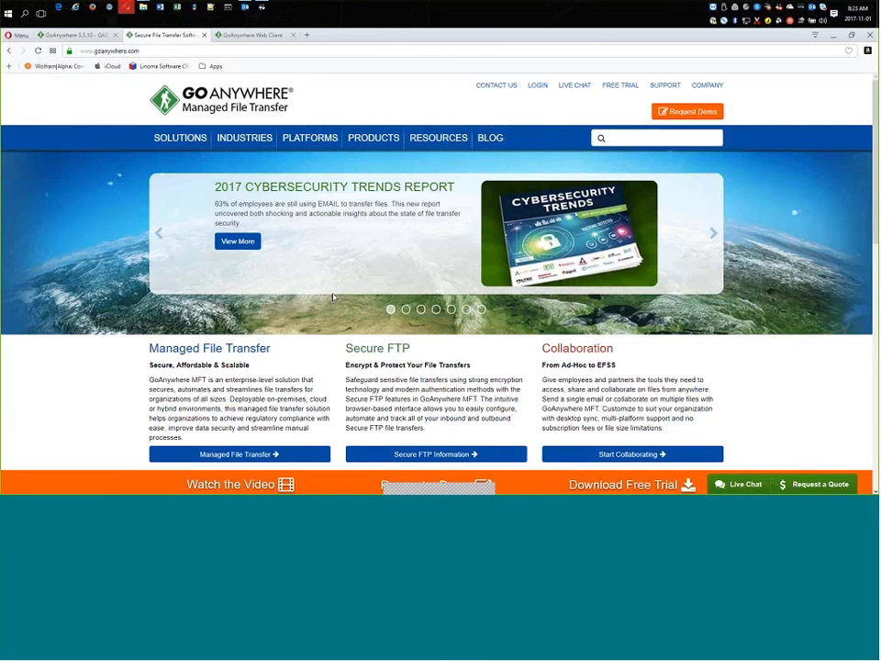
Switch back to the admin console and open the Customer Contact Information project to review its workflow, then exit it.
mouse_move(142, 10)
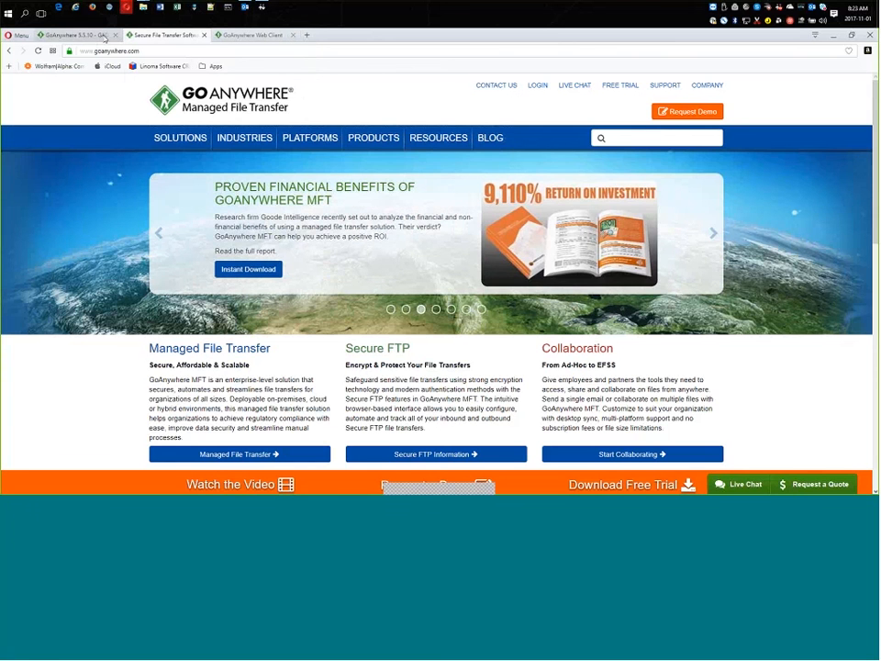
left_click(104, 37)
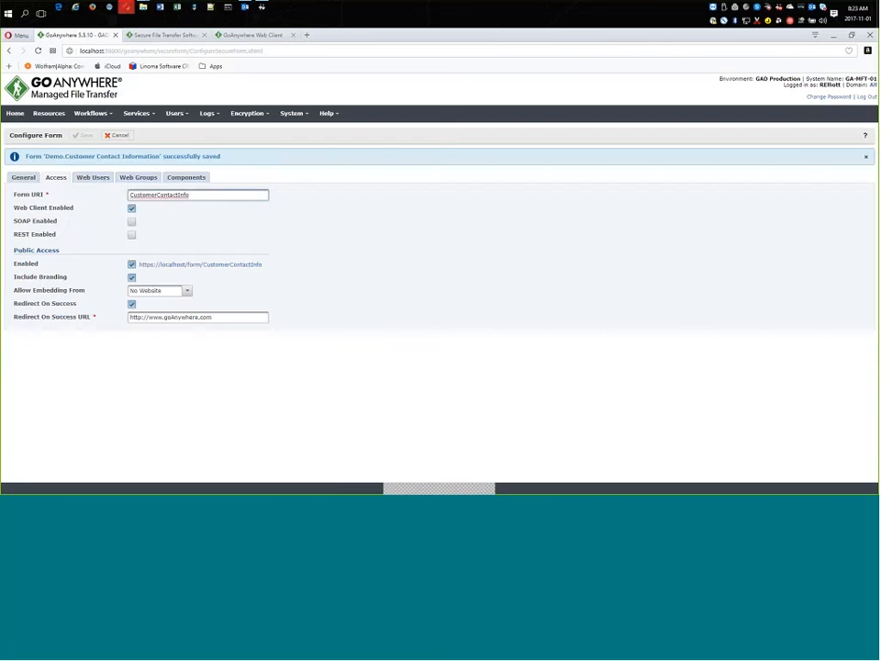
mouse_move(95, 114)
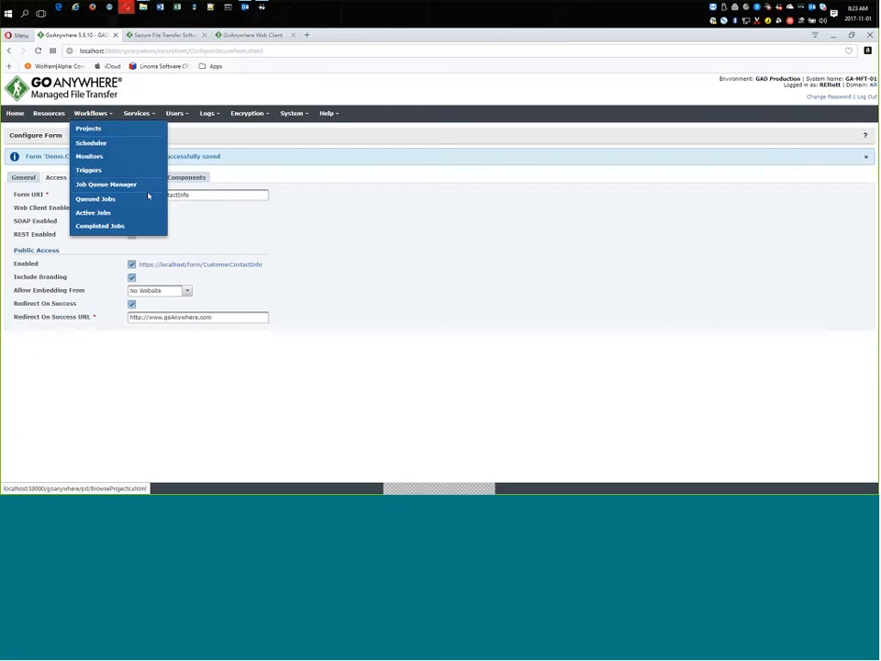
left_click(99, 130)
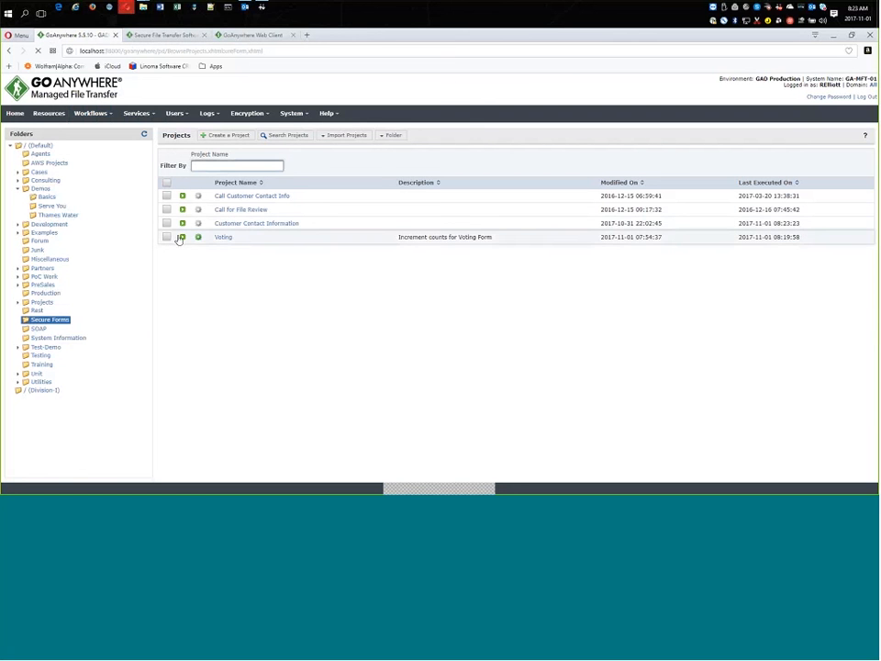
left_click(237, 226)
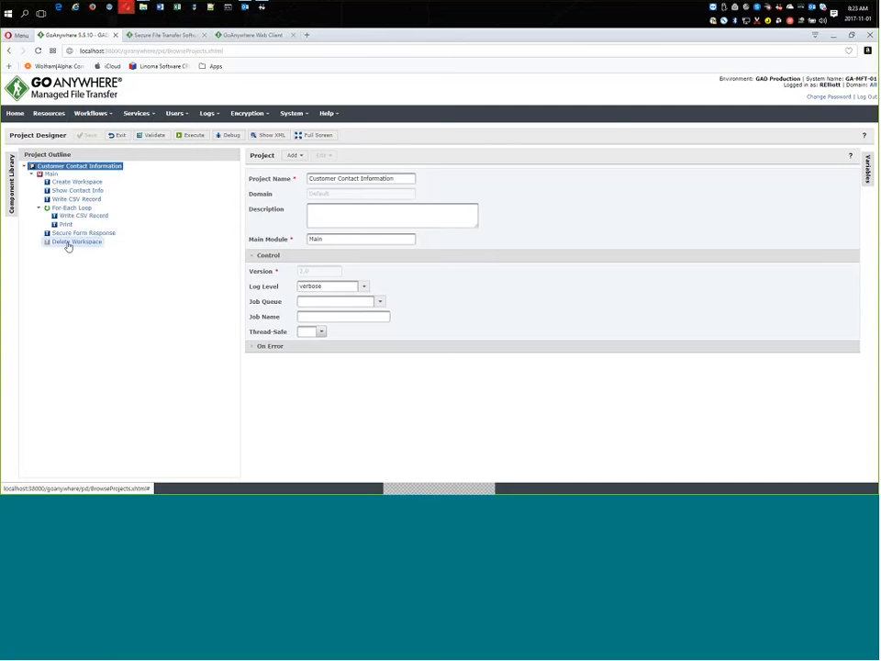
left_click(119, 136)
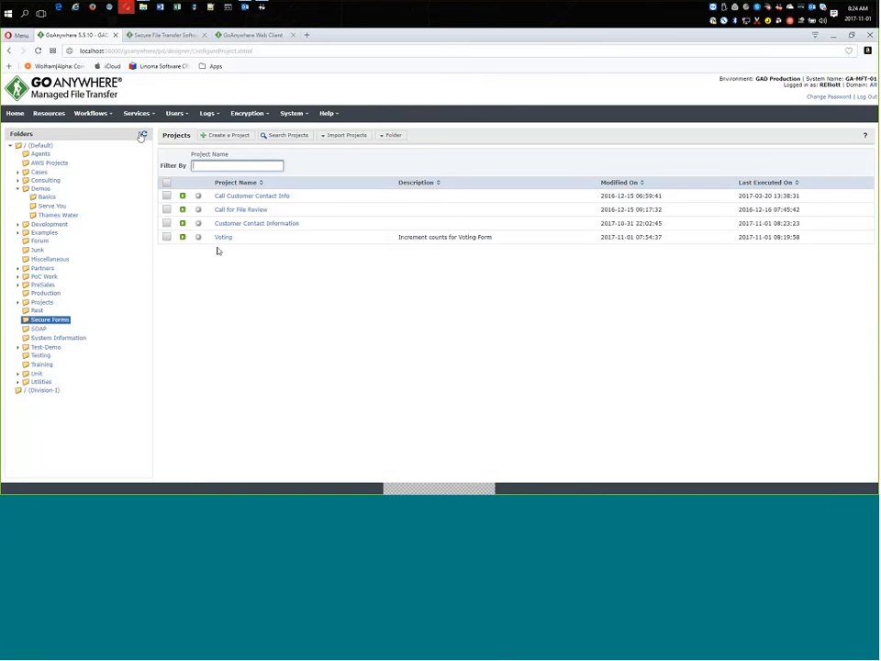
Open the Demo.Employee Information Request form, review its components and access settings, and launch its public form URL.
left_click(136, 113)
mouse_move(181, 199)
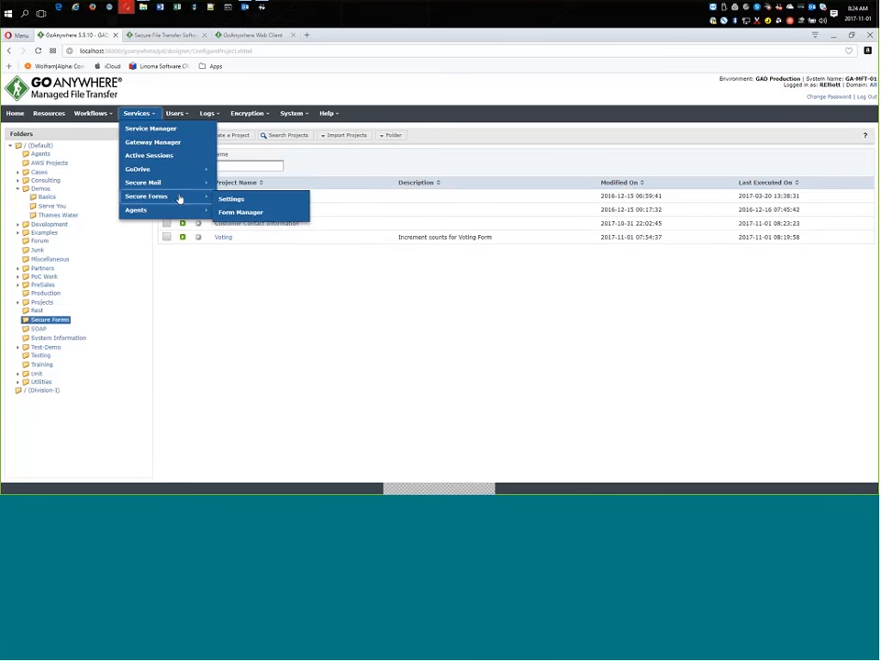
left_click(227, 213)
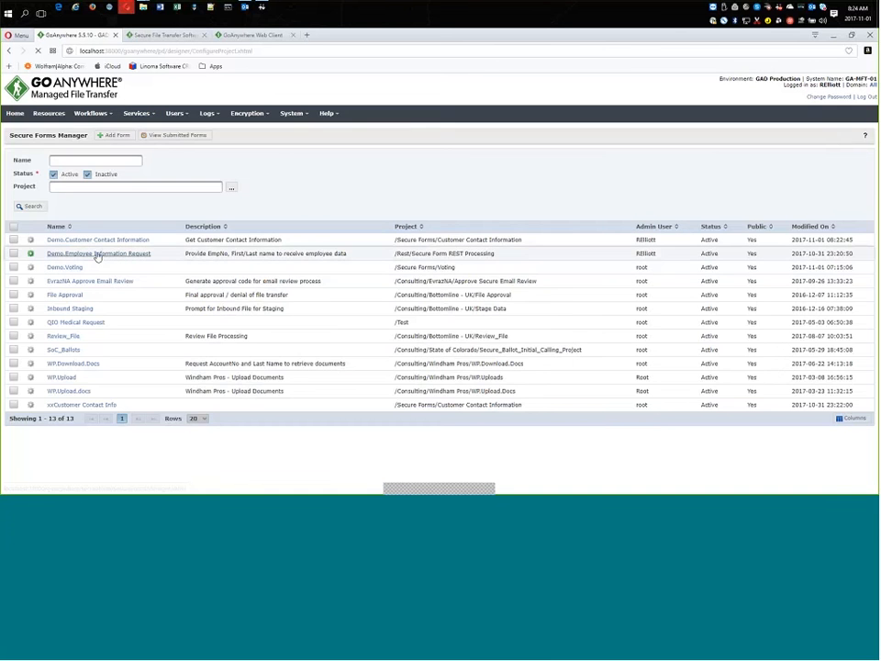
left_click(98, 254)
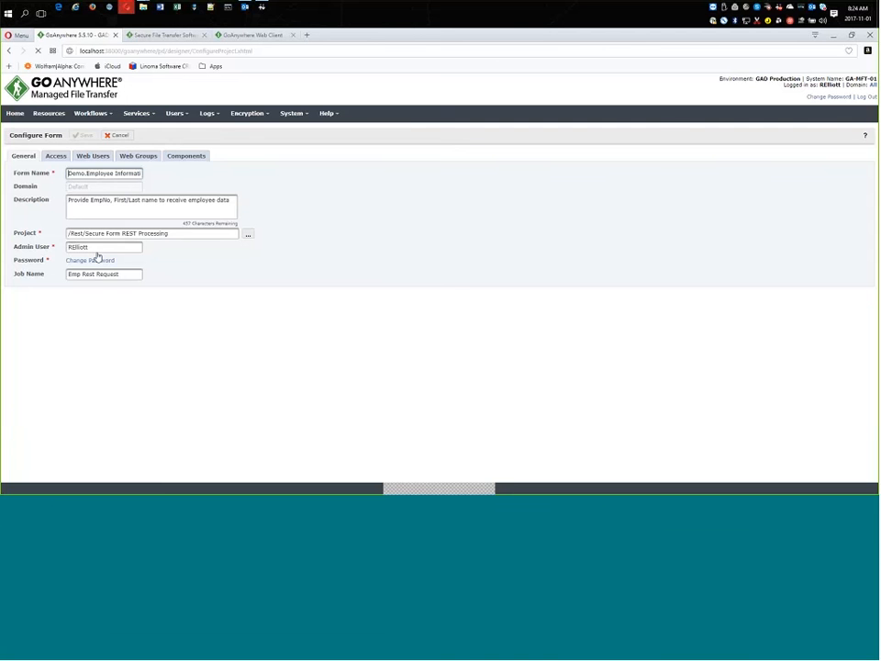
left_click(189, 156)
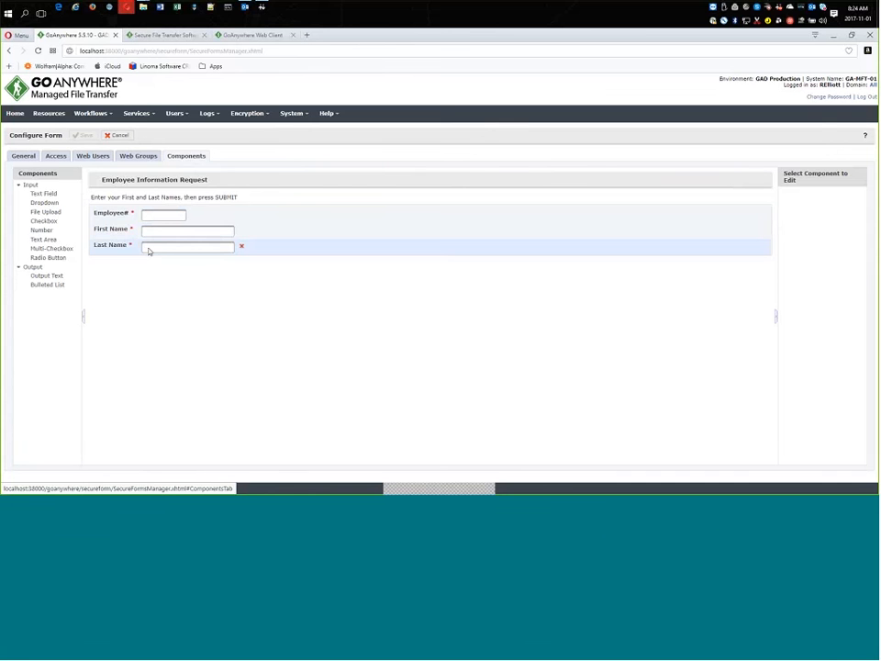
left_click(56, 156)
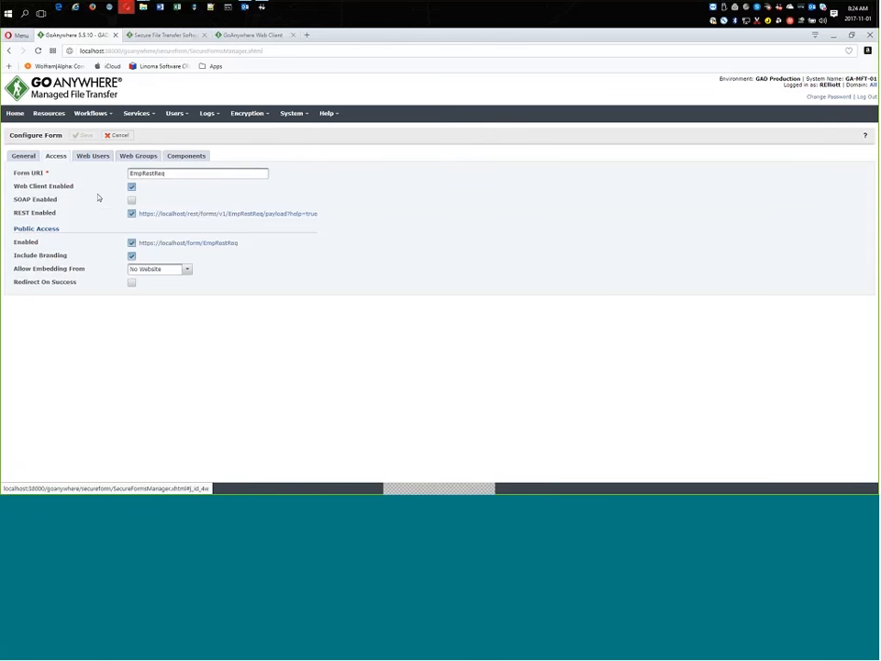
left_click(171, 243)
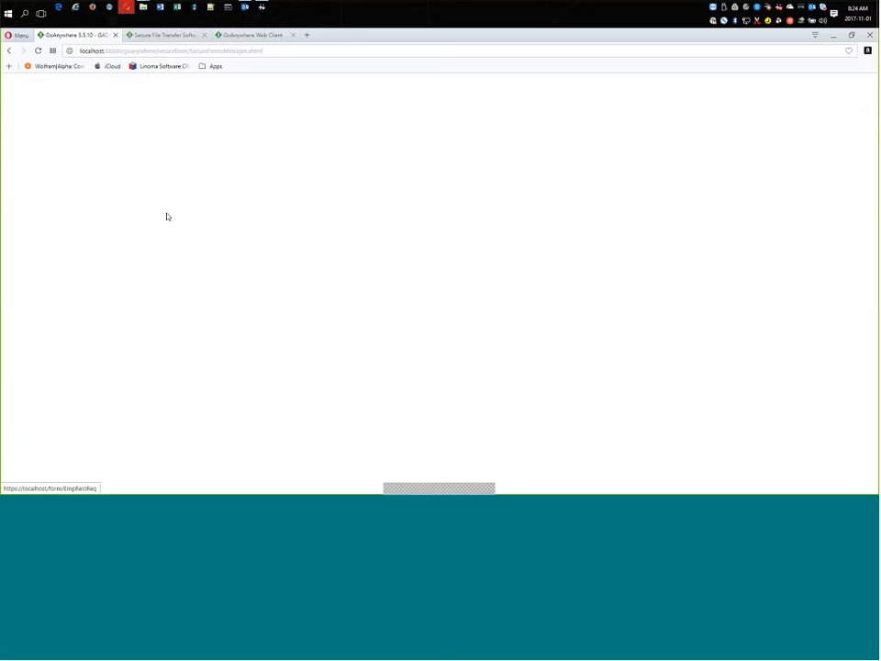
Fill in the employee request with the employee number and the employee's first and last names, submit it, and download the returned CSV file.
left_click(101, 157)
type("1125")
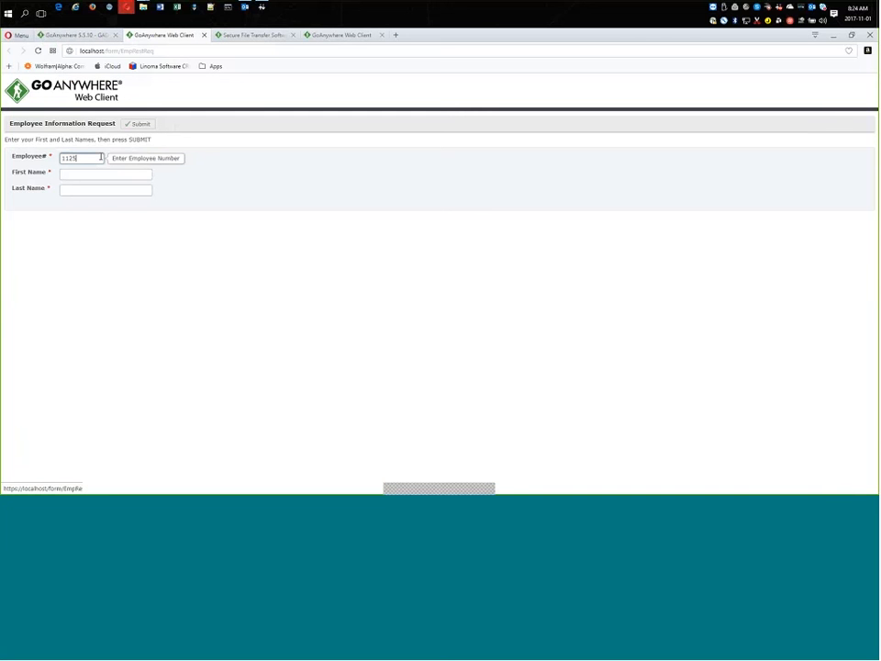
type("2")
key("Tab")
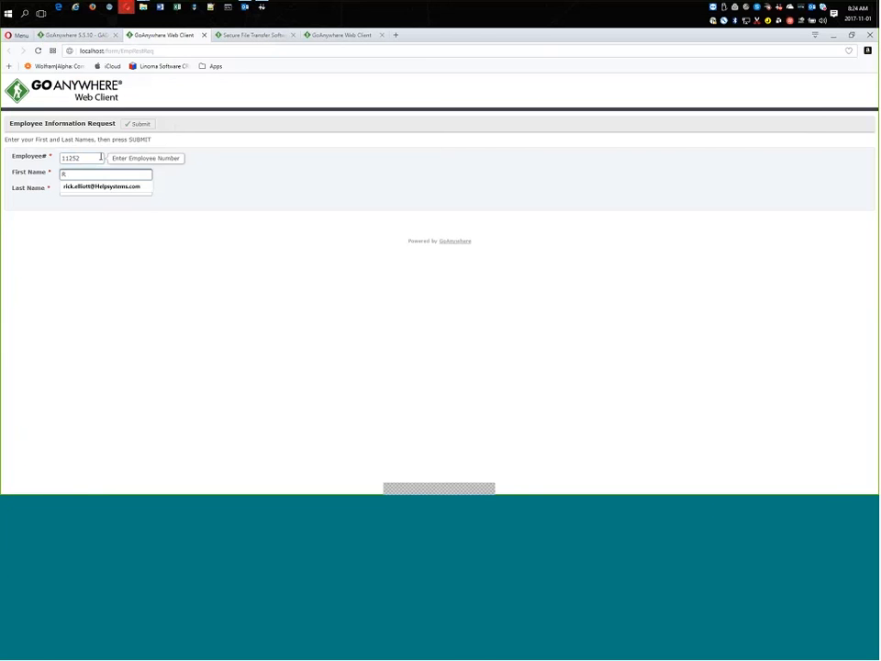
key("Tab")
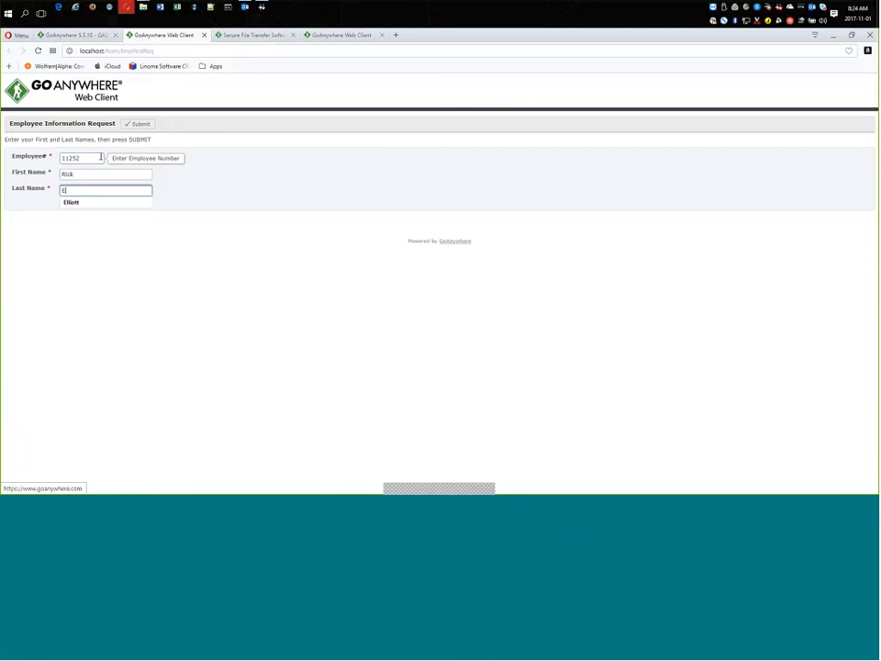
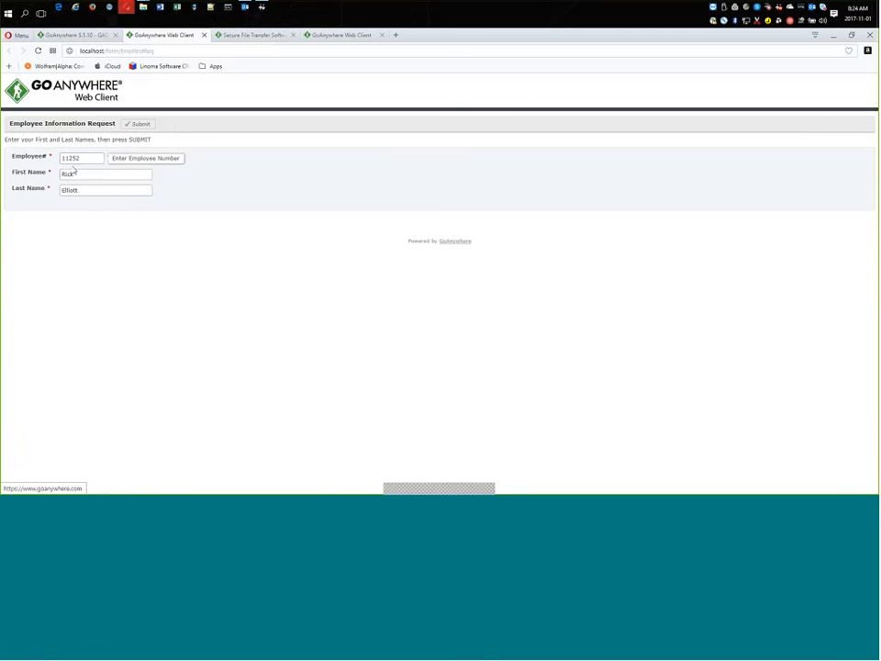
left_click(139, 124)
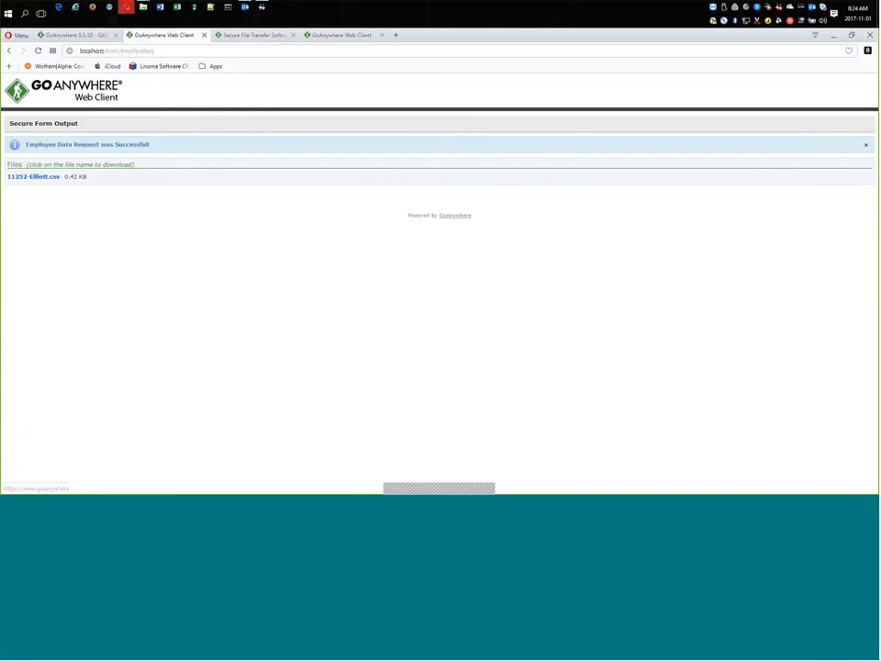
left_click(38, 179)
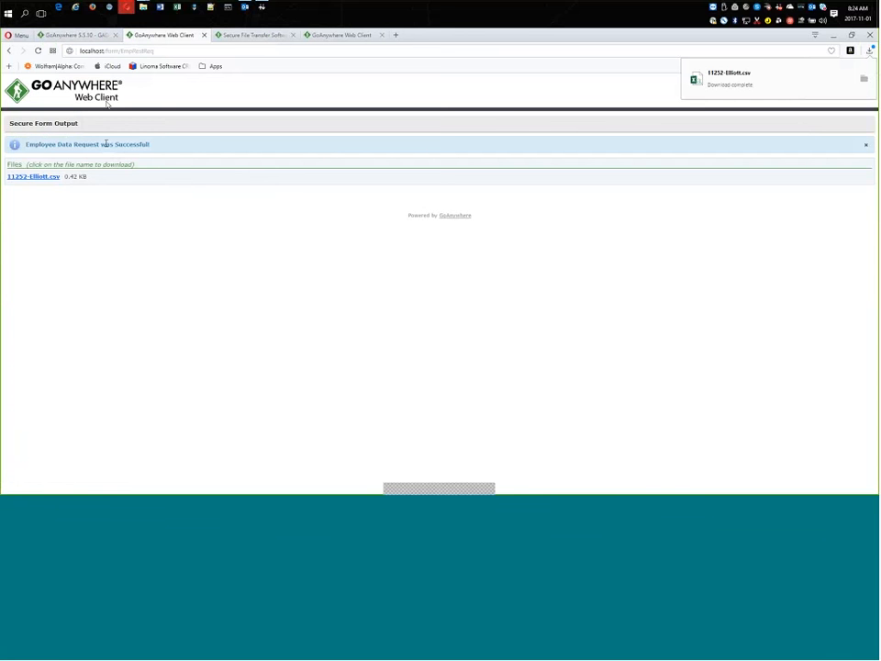
Return to the admin console and open the Secure Form REST Example project in the Rest folder to review its workflow, then exit.
left_click(80, 35)
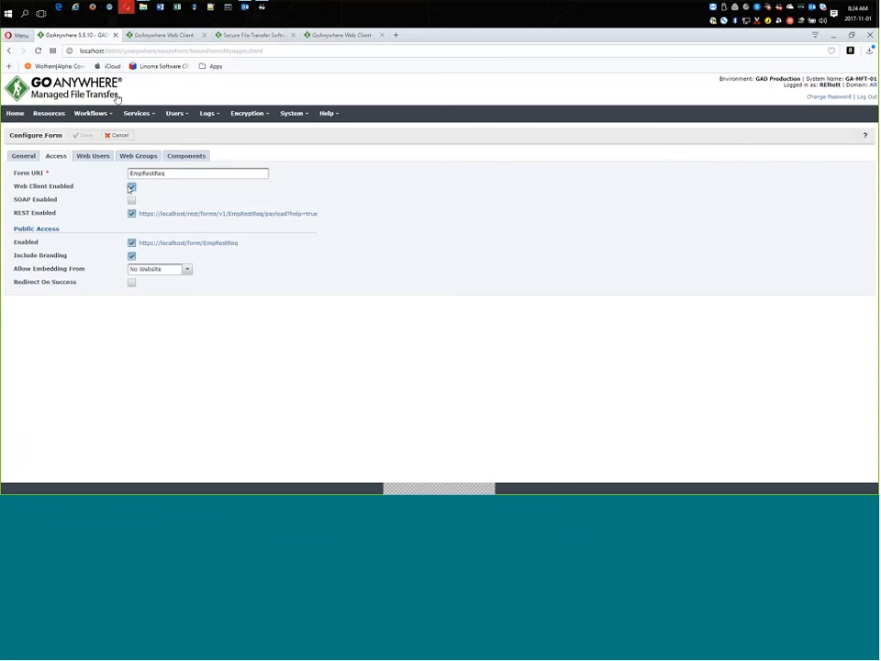
mouse_move(92, 113)
left_click(91, 135)
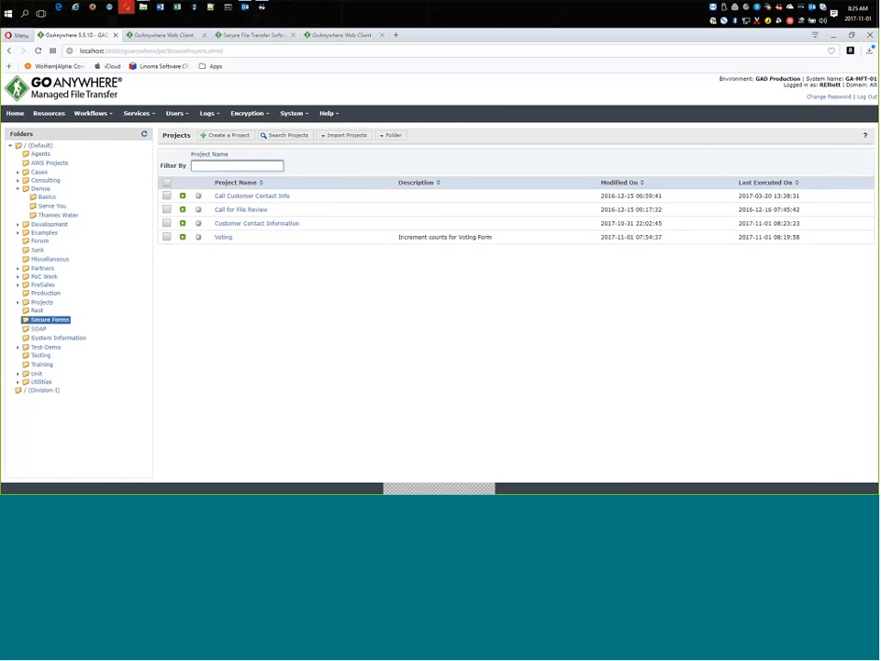
left_click(37, 311)
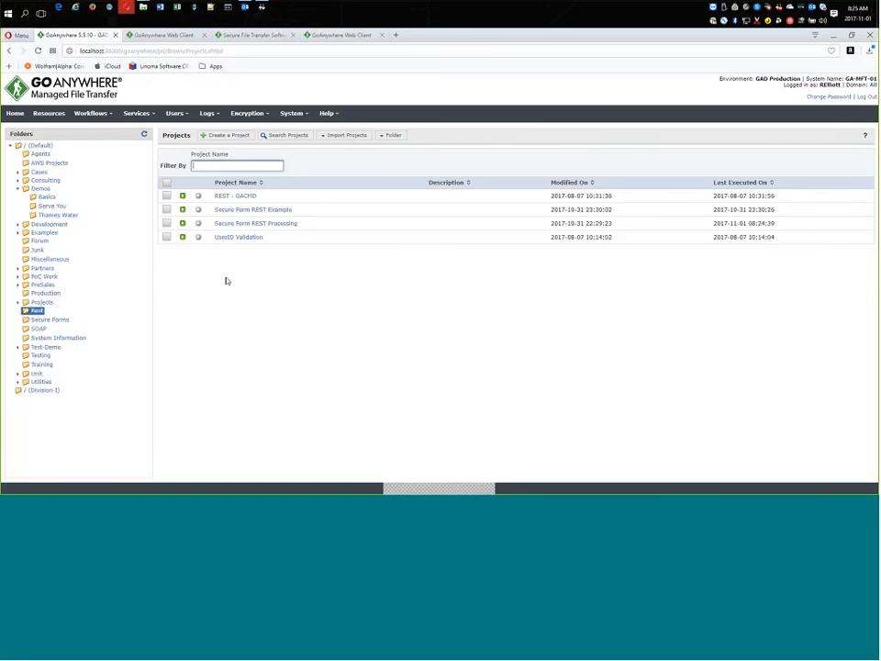
left_click(262, 212)
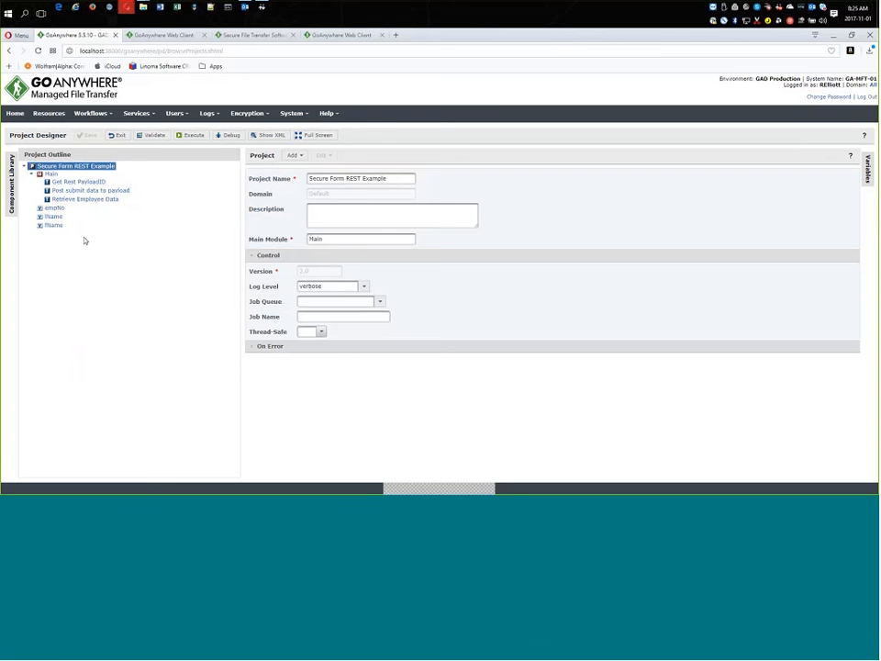
left_click(120, 136)
Execute the Secure Form REST Example project with advanced options, entering the employee number and the employee's last and first names as variables.
left_click(199, 210)
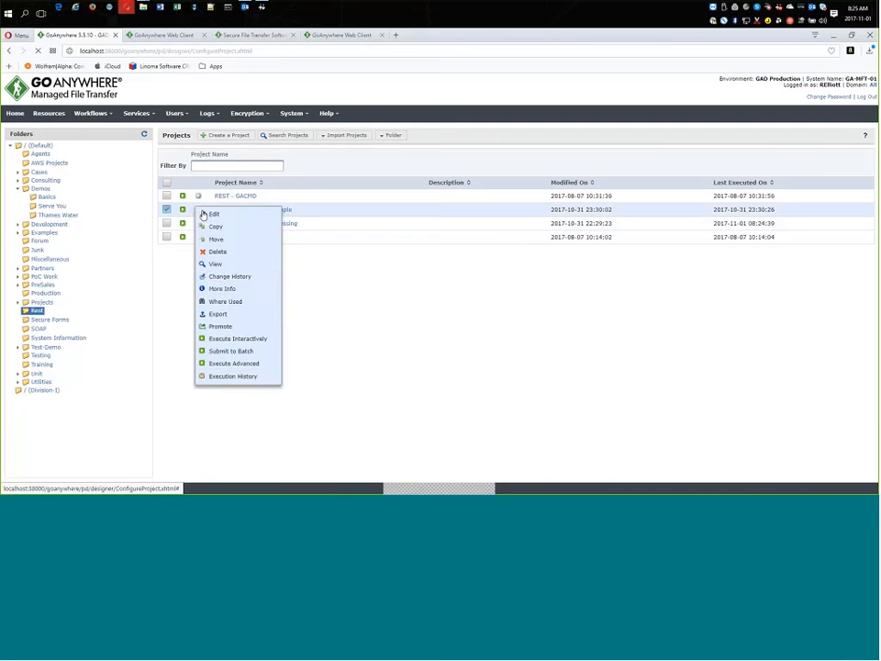
left_click(222, 364)
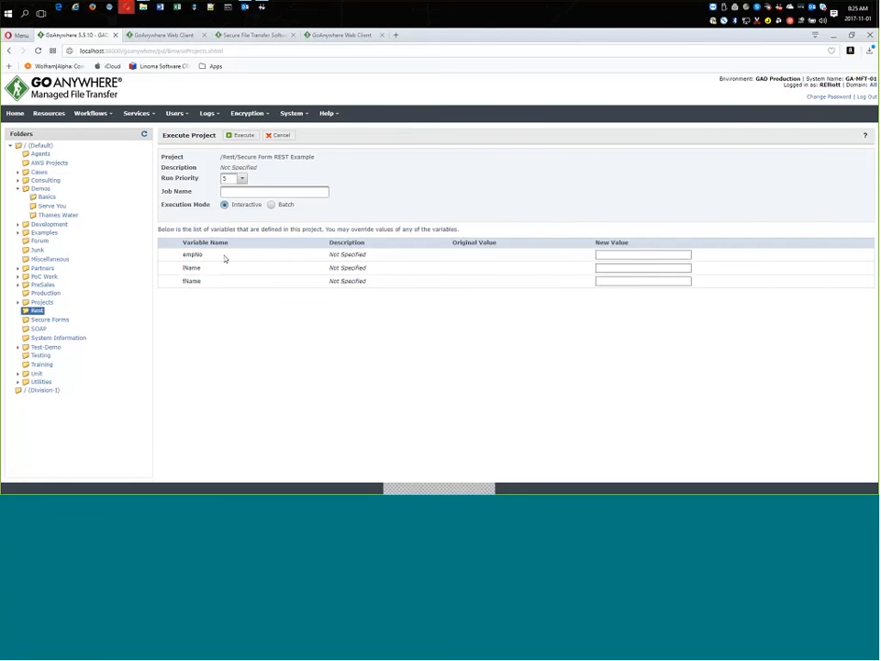
left_click(642, 254)
type("11526")
key("Tab")
key("Tab")
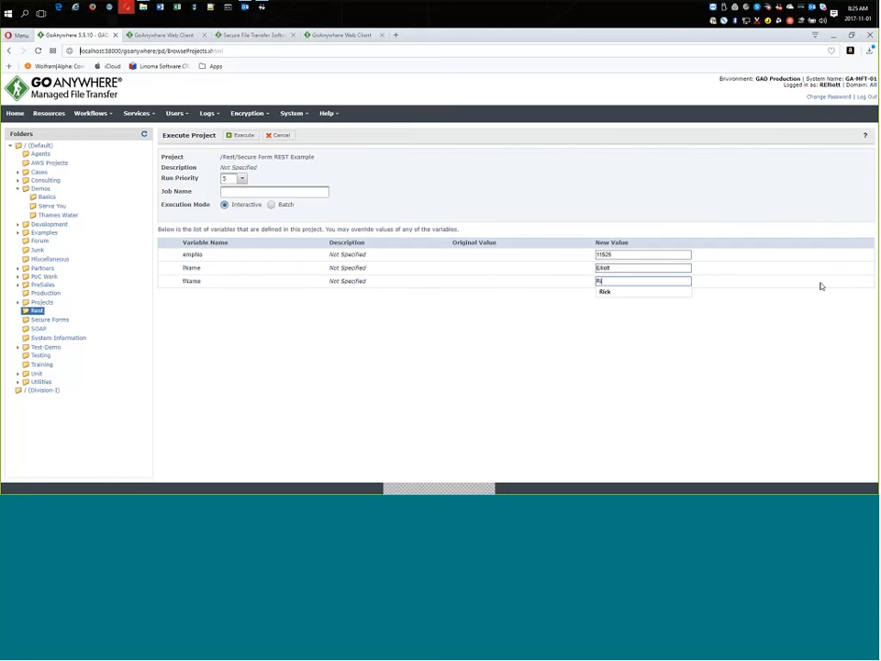
key("Return")
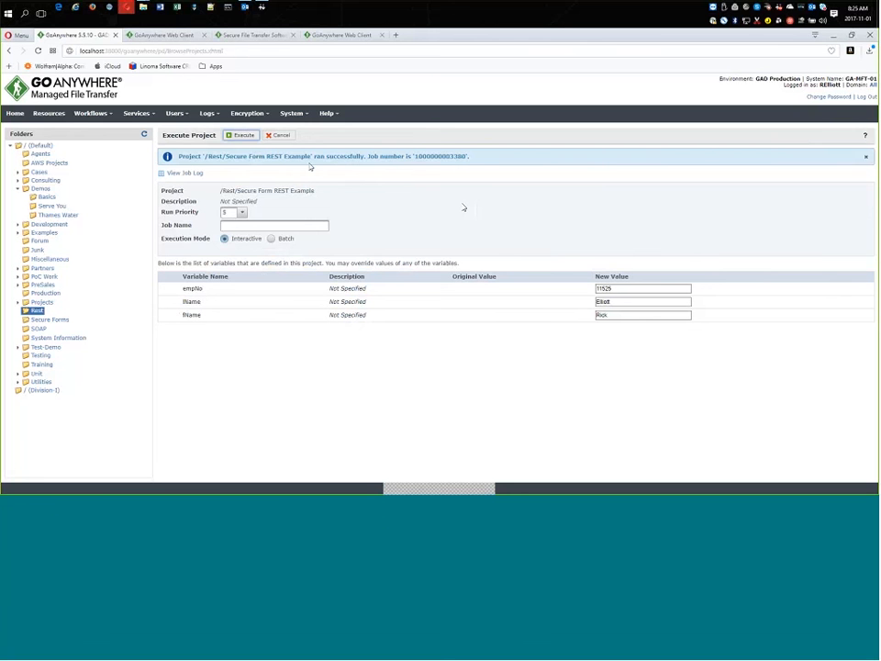
Inspect the RestDEMO output folder in File Explorer, then minimize it.
mouse_move(145, 11)
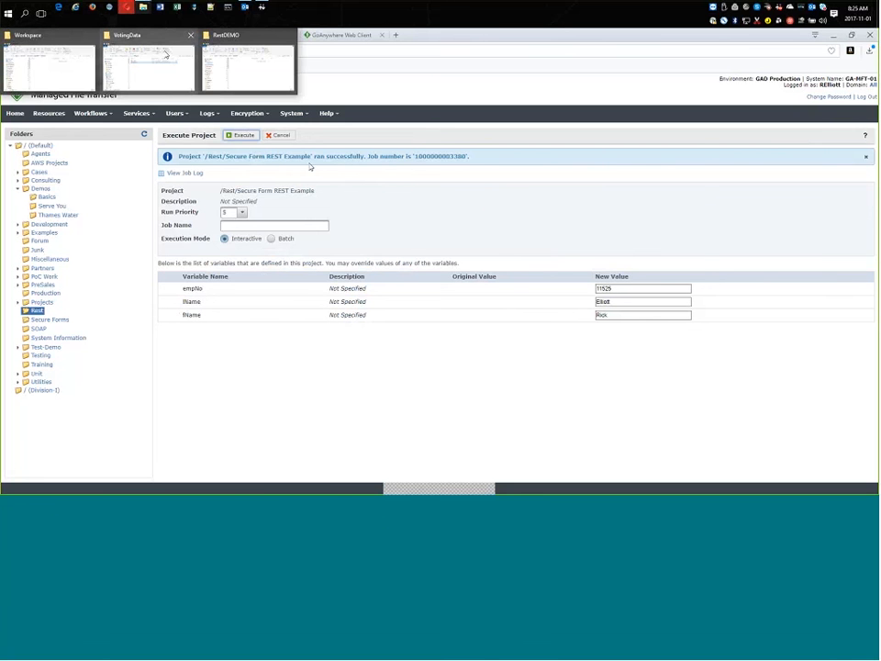
left_click(234, 63)
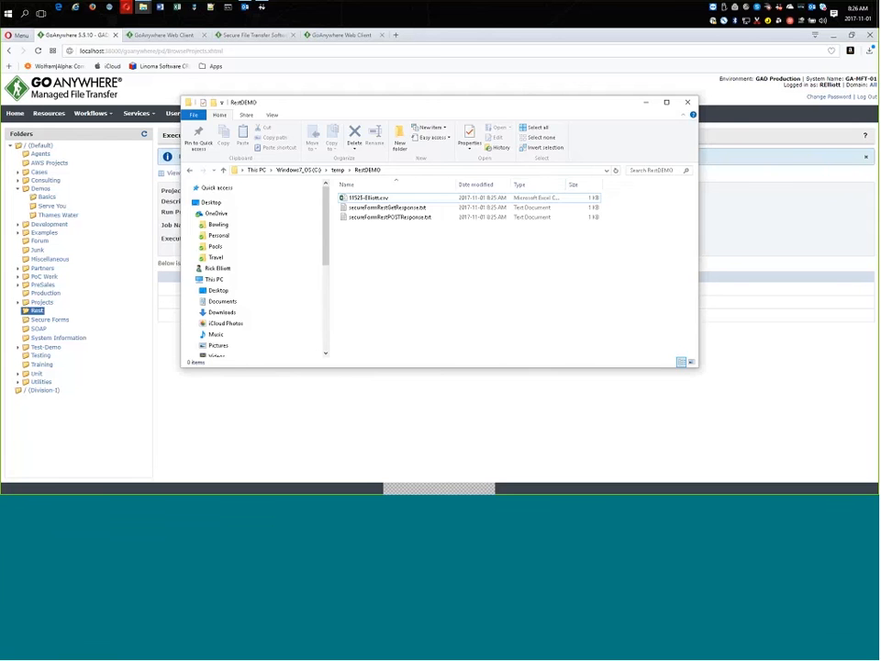
left_click(646, 102)
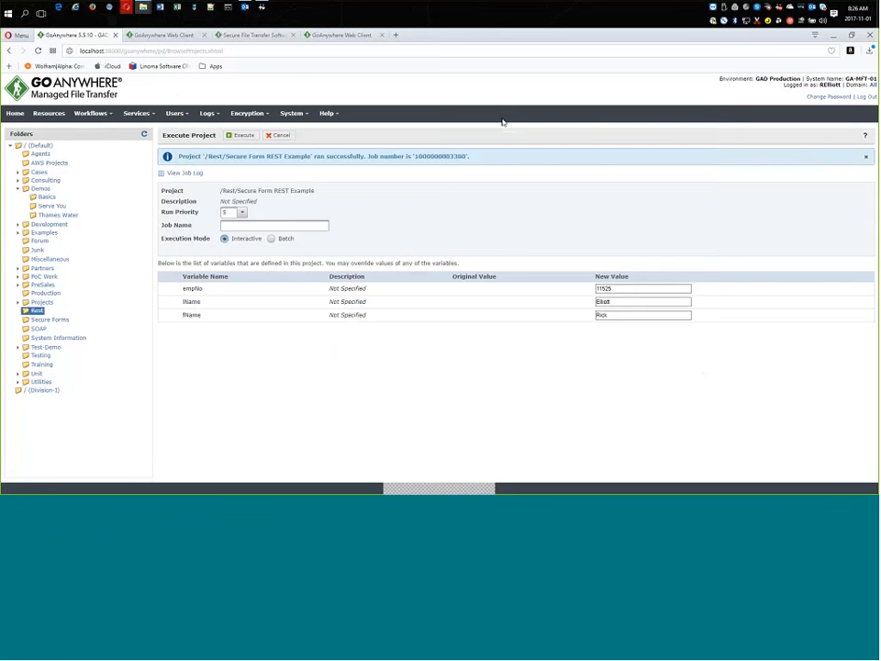
Open the Secure Forms Form Manager.
left_click(137, 113)
mouse_move(183, 198)
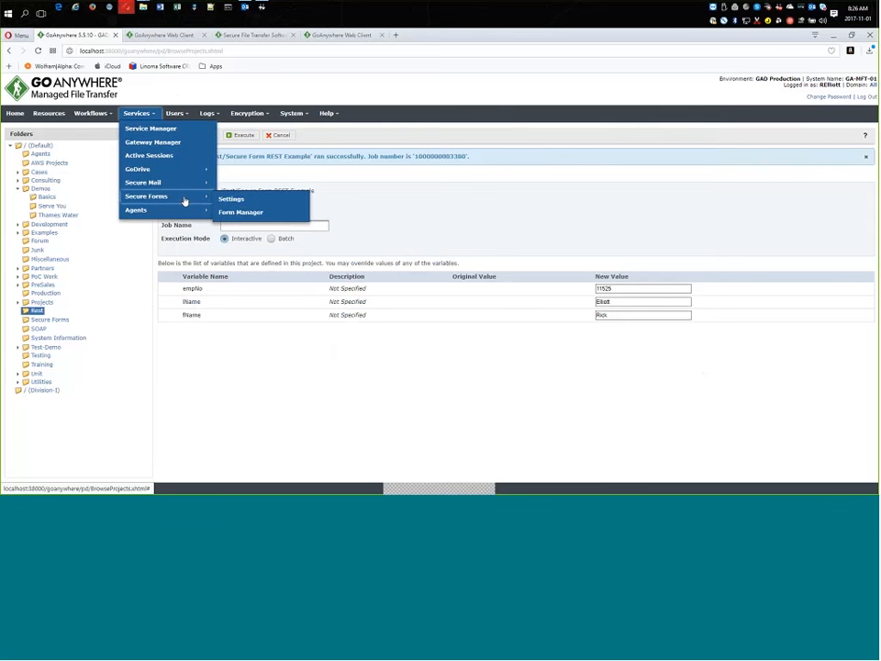
left_click(240, 212)
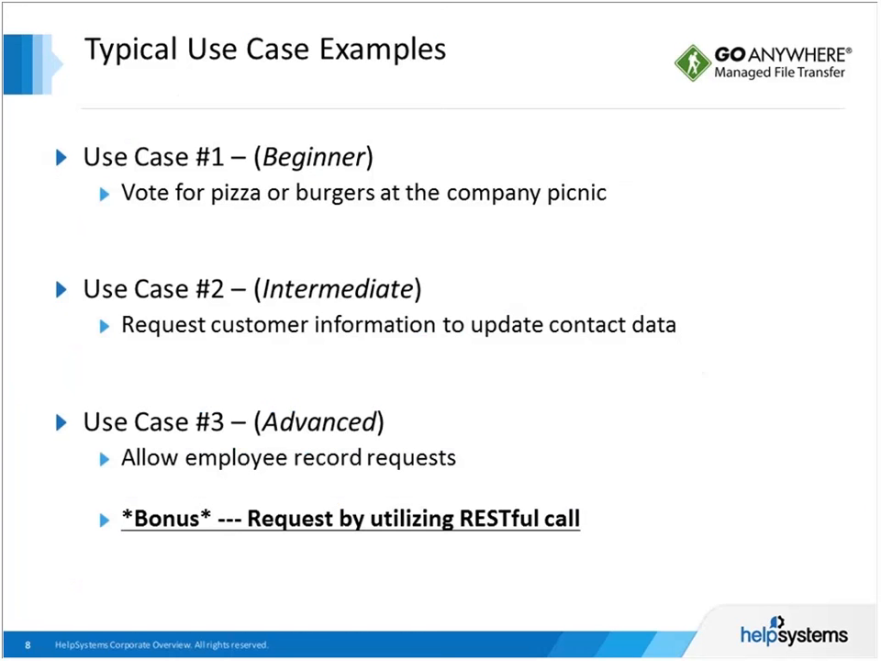
key("Right")
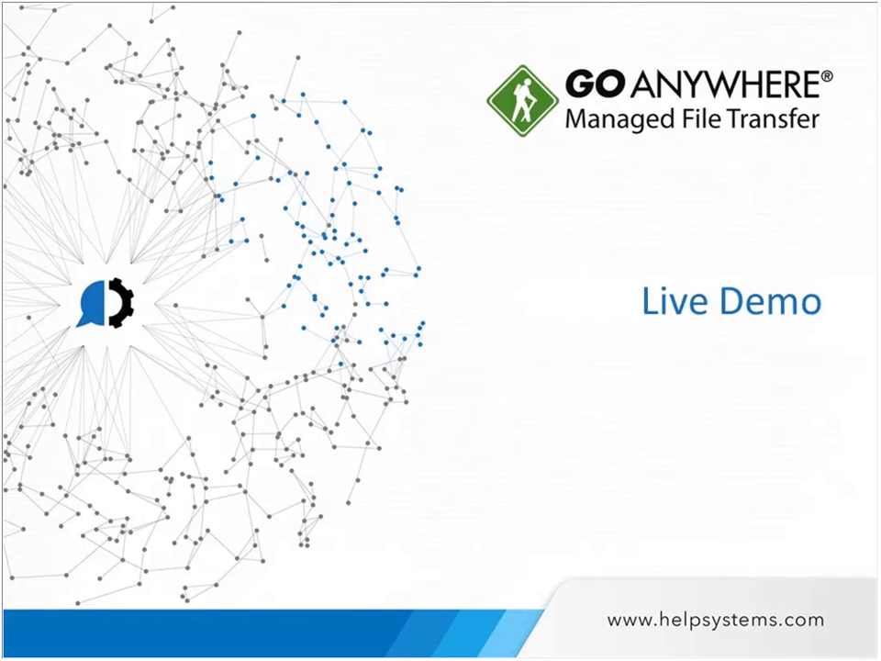
key("Right")
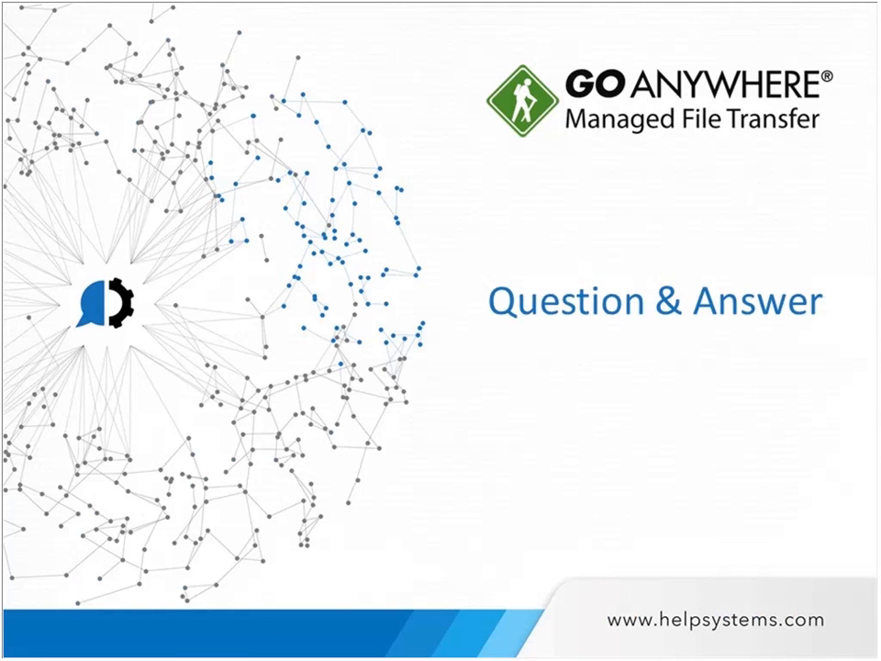
key("Right")
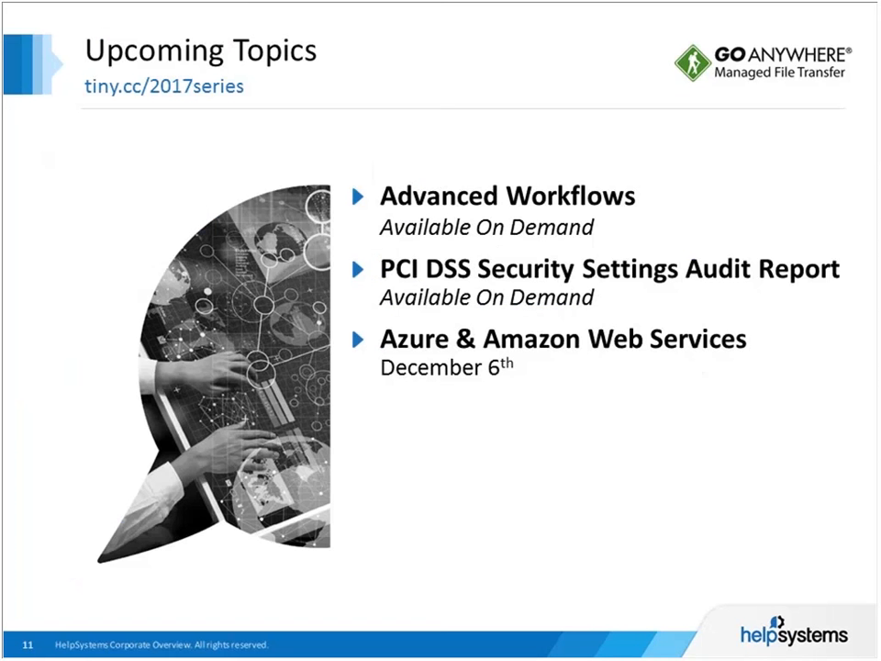